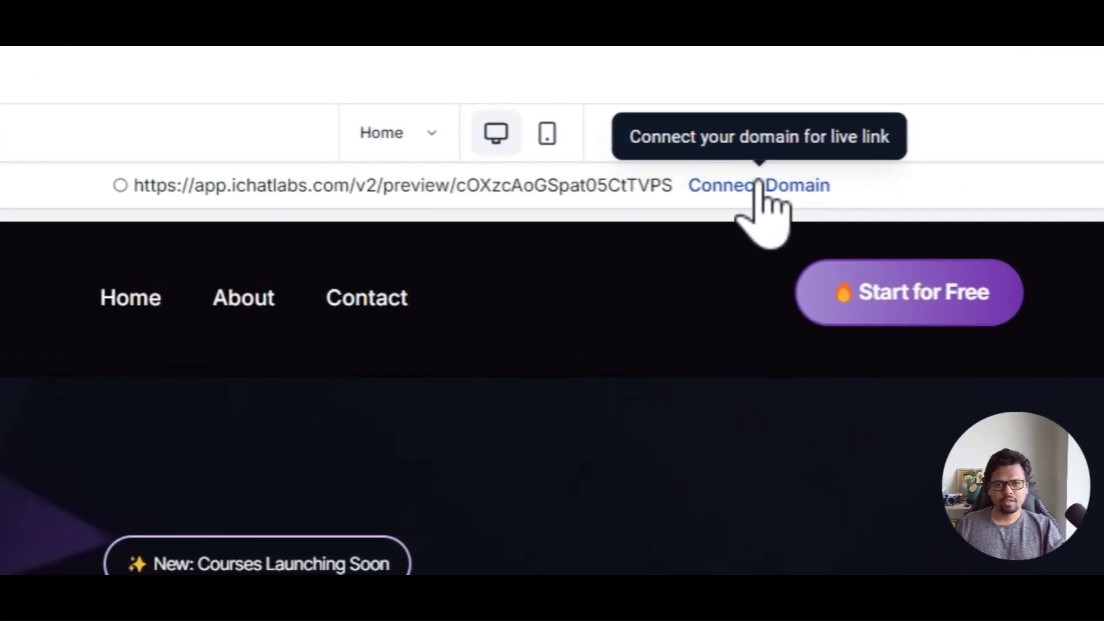
Check the website's domain connection options and open the domain management settings from there.
left_click(737, 159)
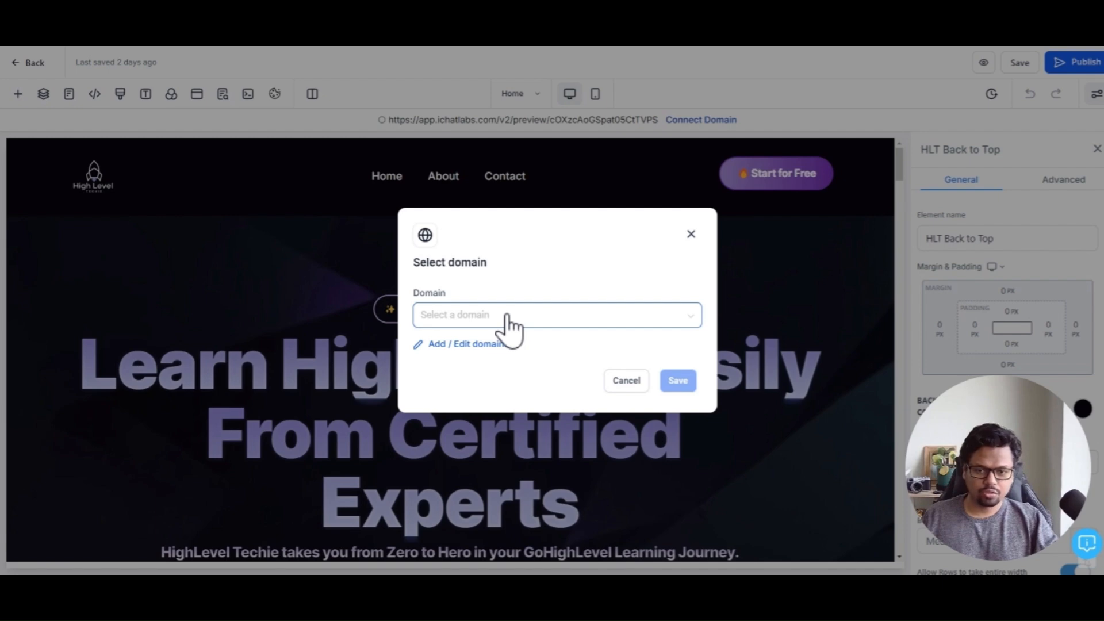
left_click(507, 316)
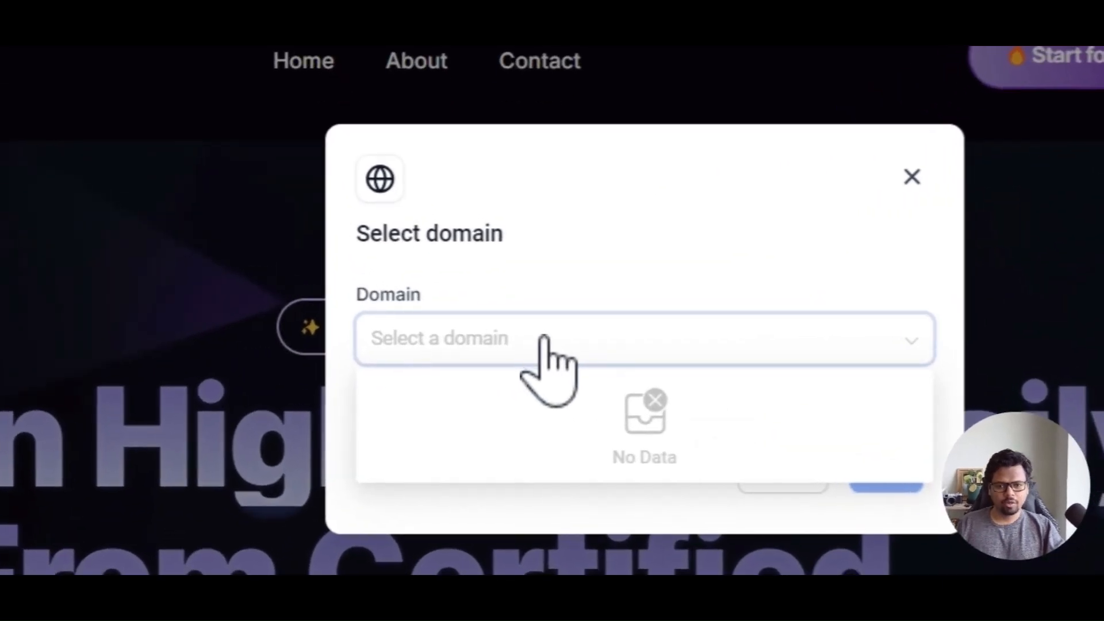
left_click(573, 277)
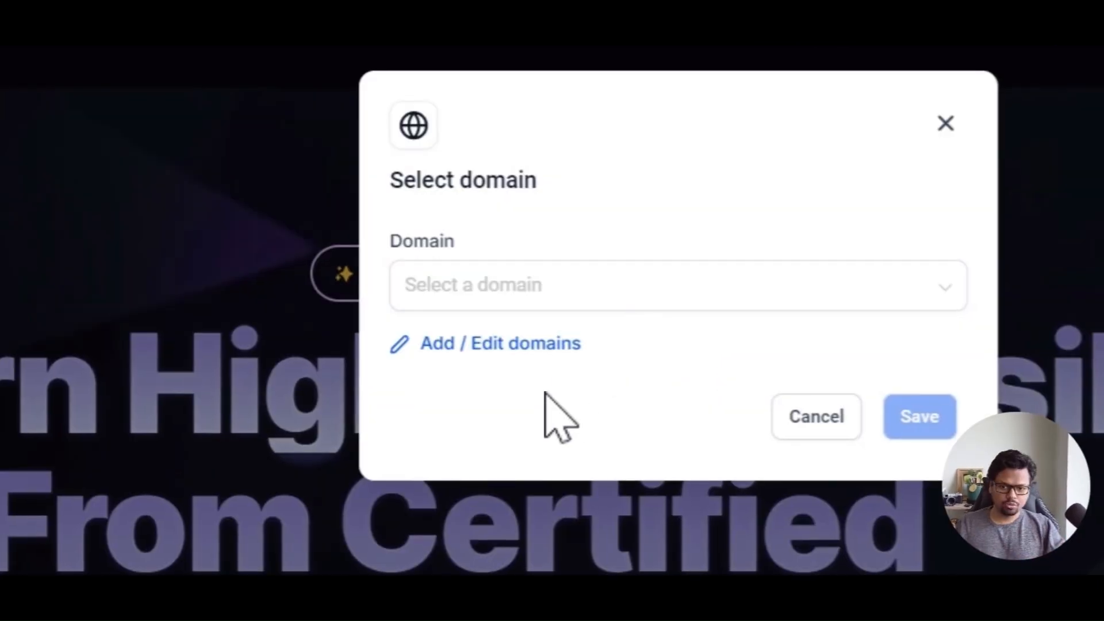
left_click(469, 349)
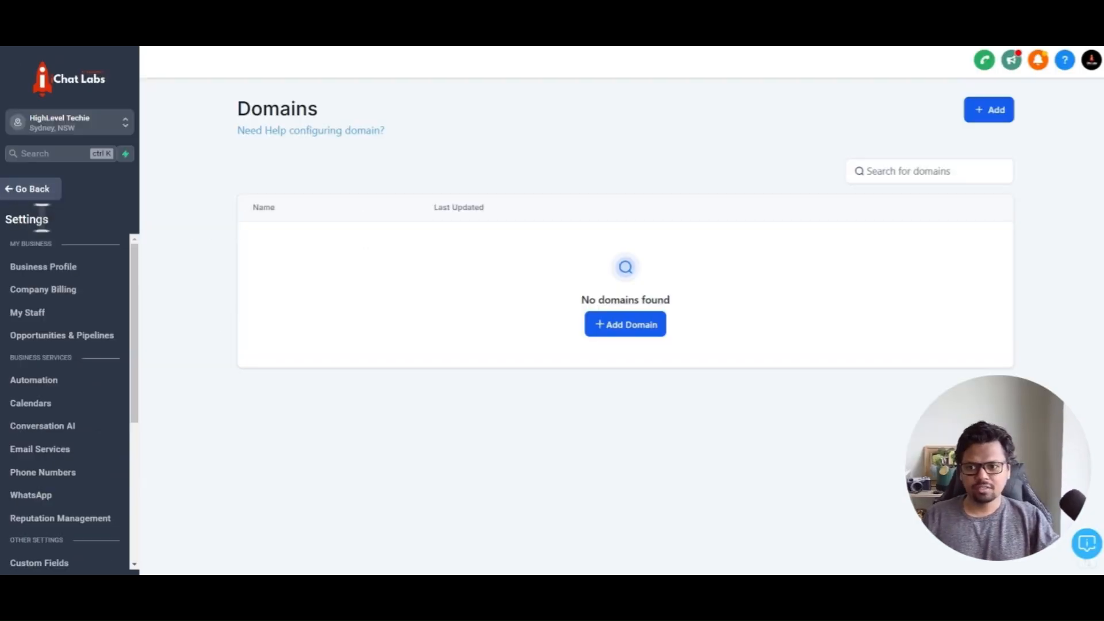
Go to the Domains section among the account's other settings.
scroll(37, 357, "down", 3)
scroll(26, 460, "down", 1)
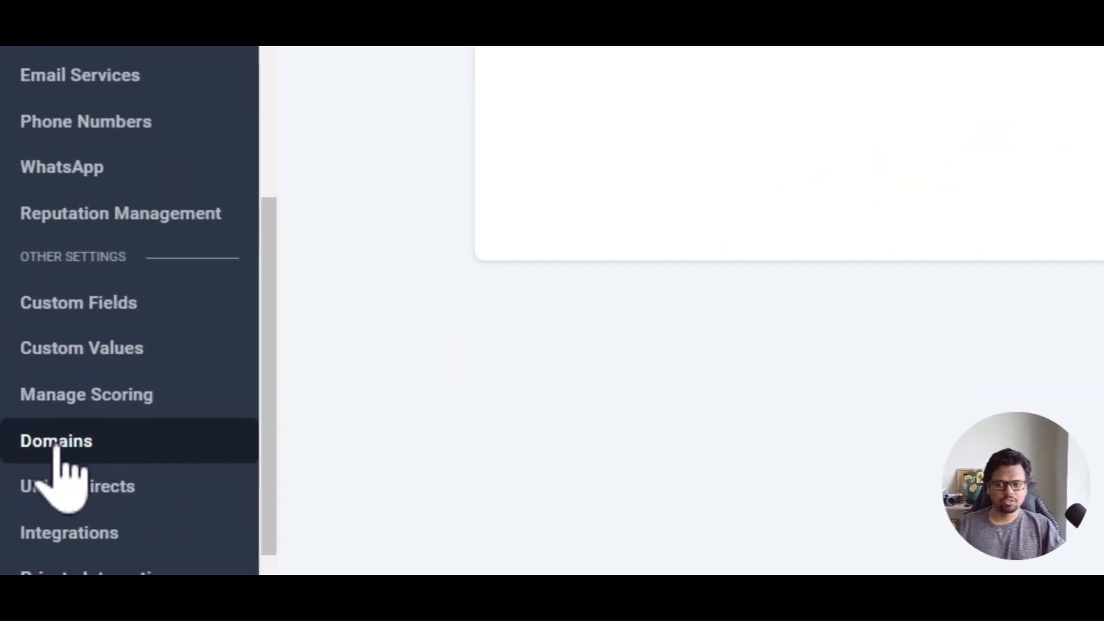
left_click(56, 448)
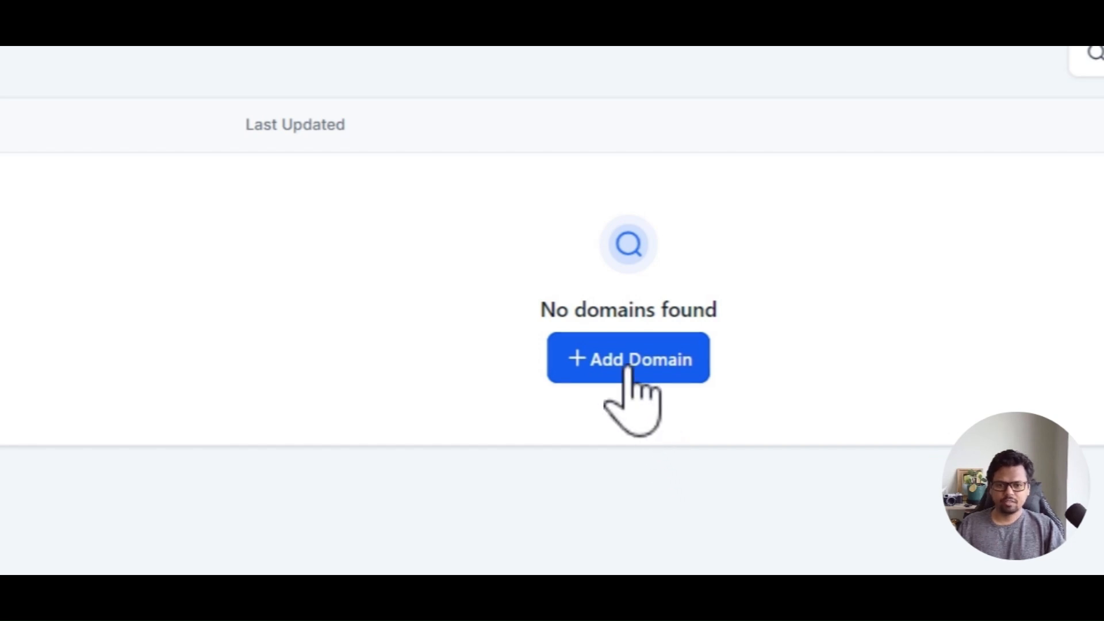
Begin adding a domain with the URL highleveltechie.com and copy that URL for reuse.
left_click(628, 362)
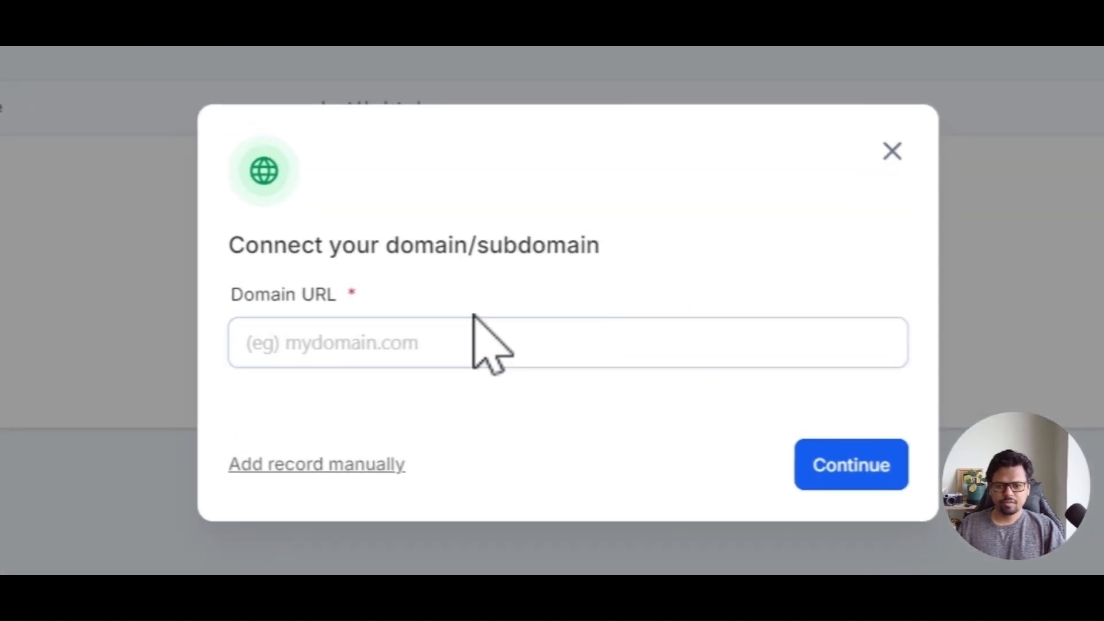
left_click(471, 319)
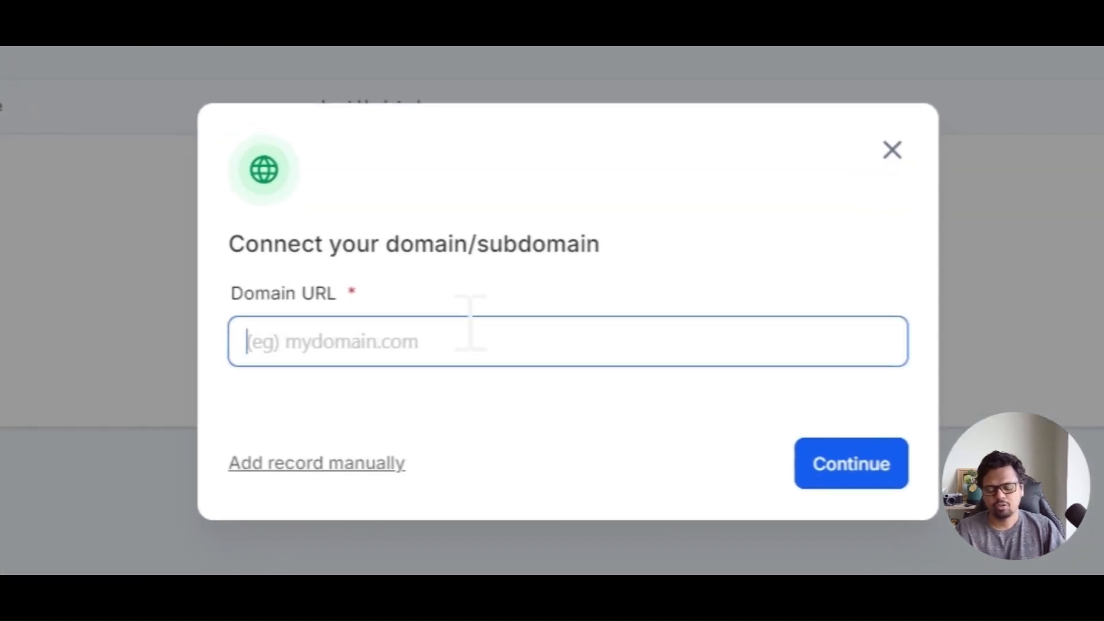
type("highlevel")
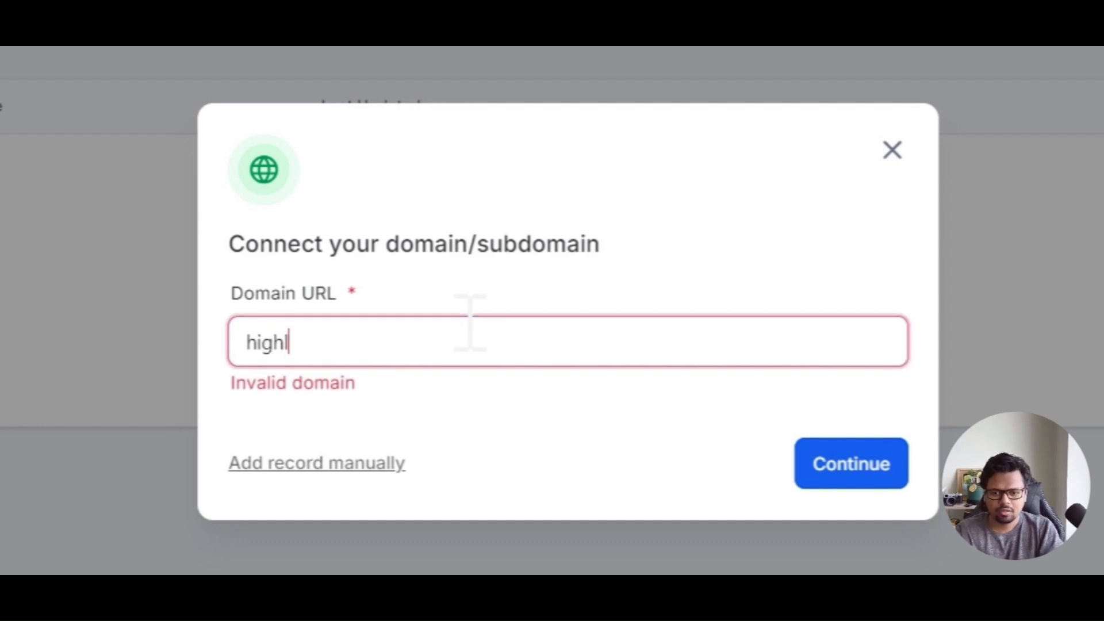
type("techie.co")
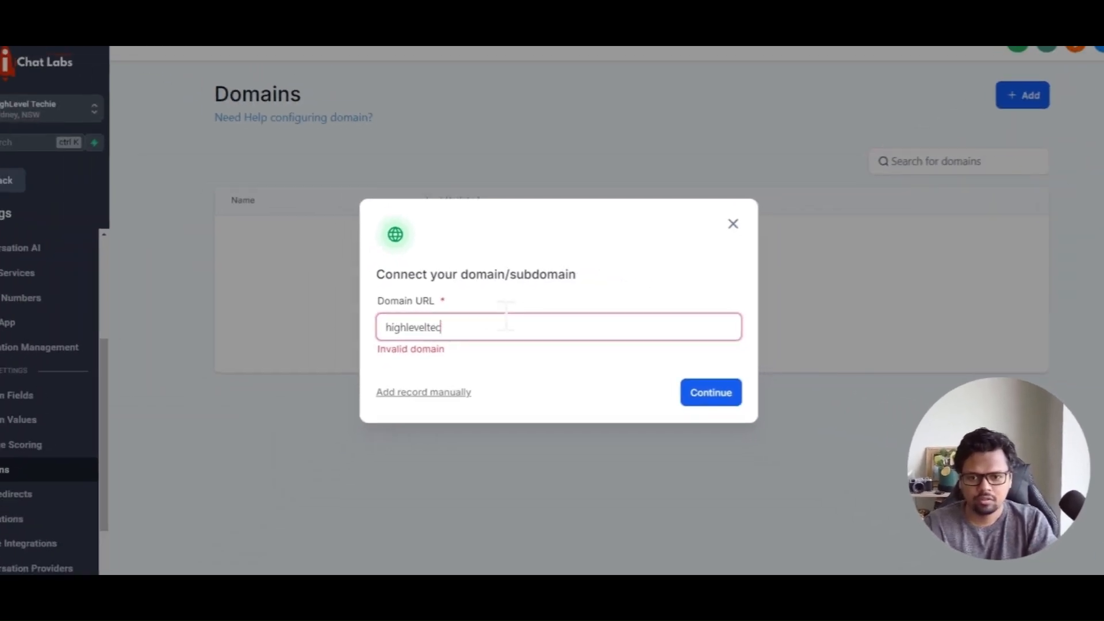
type("m")
key("ctrl+a")
key("ctrl+c")
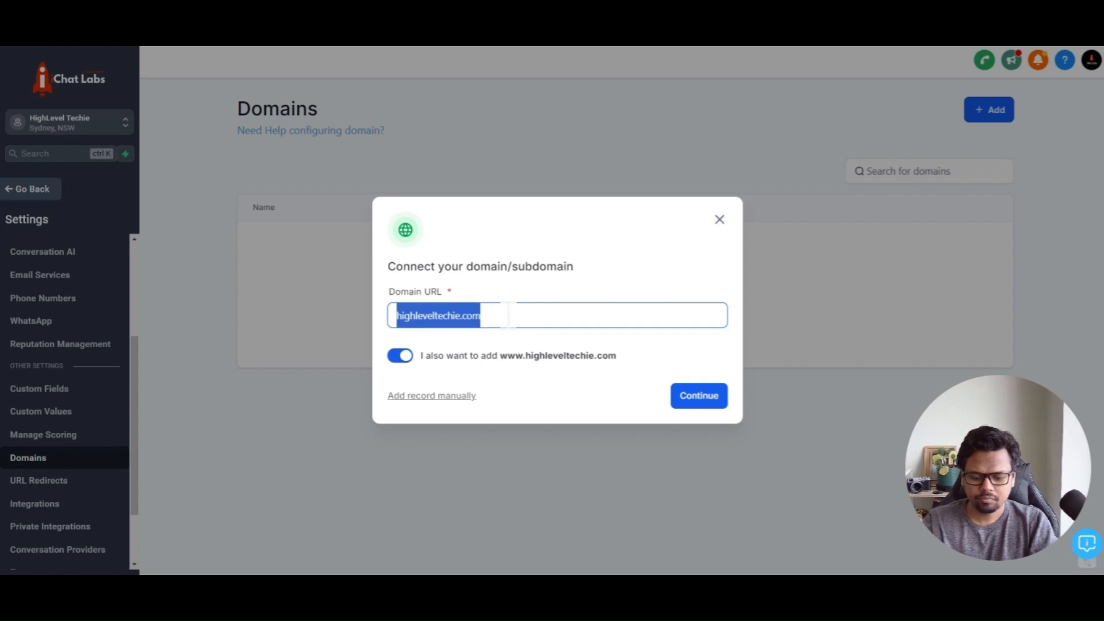
left_click(508, 315)
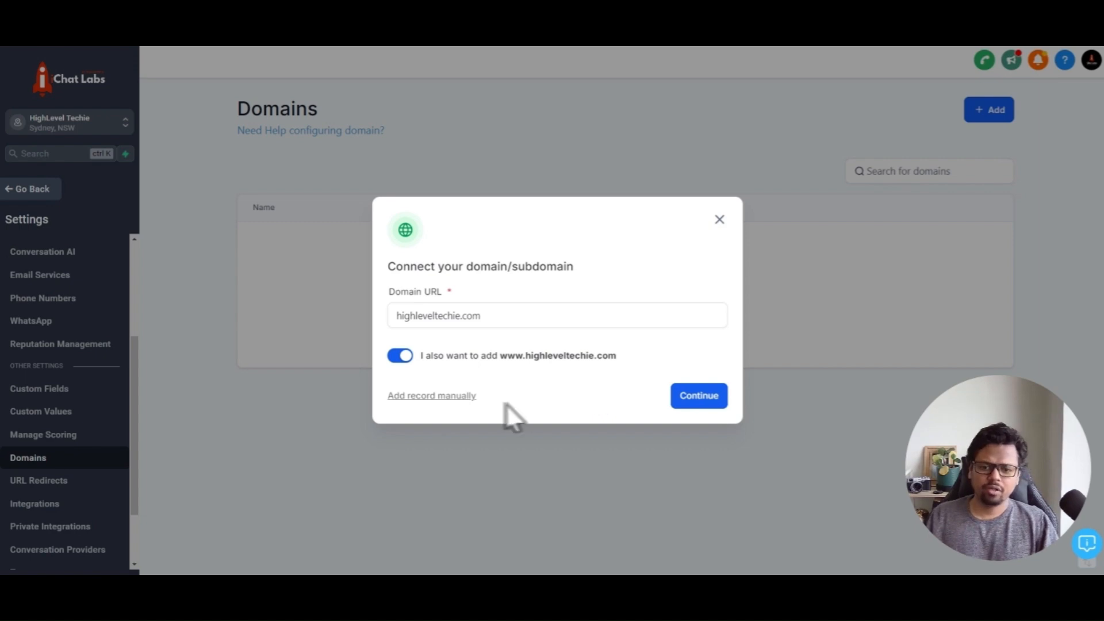
Examine the A and CNAME record values required for manual domain setup, and return to the domain entry form.
left_click(440, 398)
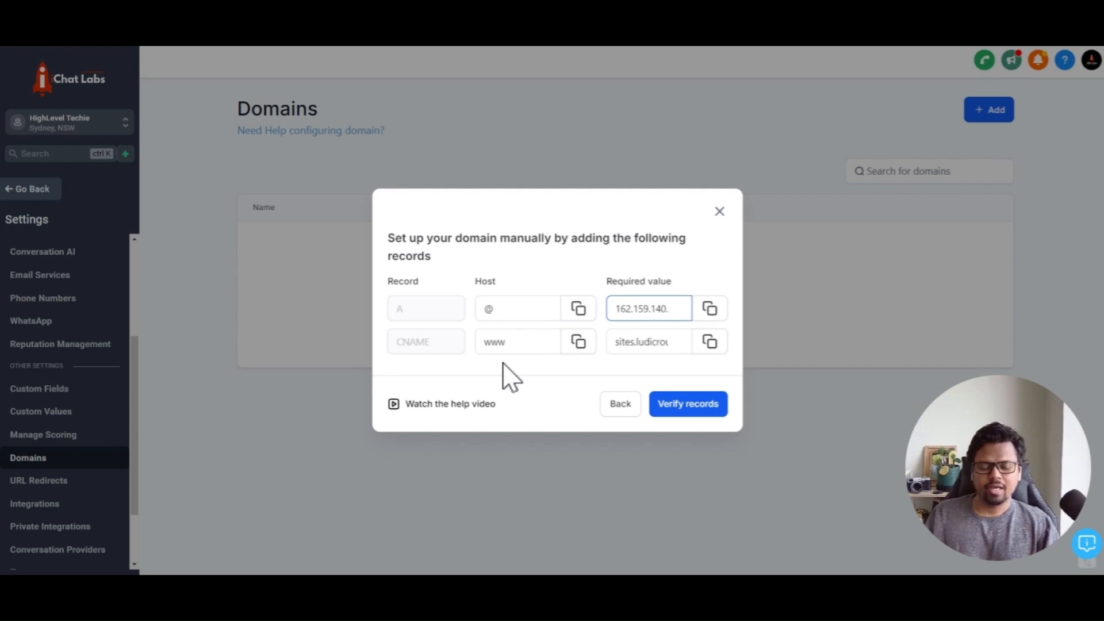
left_click(618, 344)
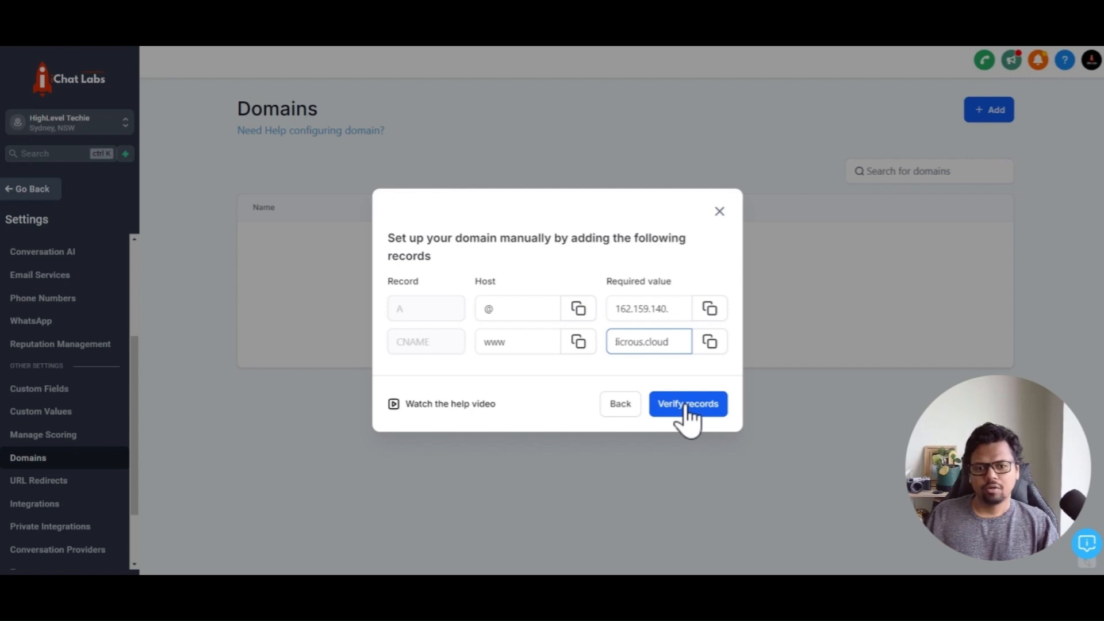
left_click(621, 408)
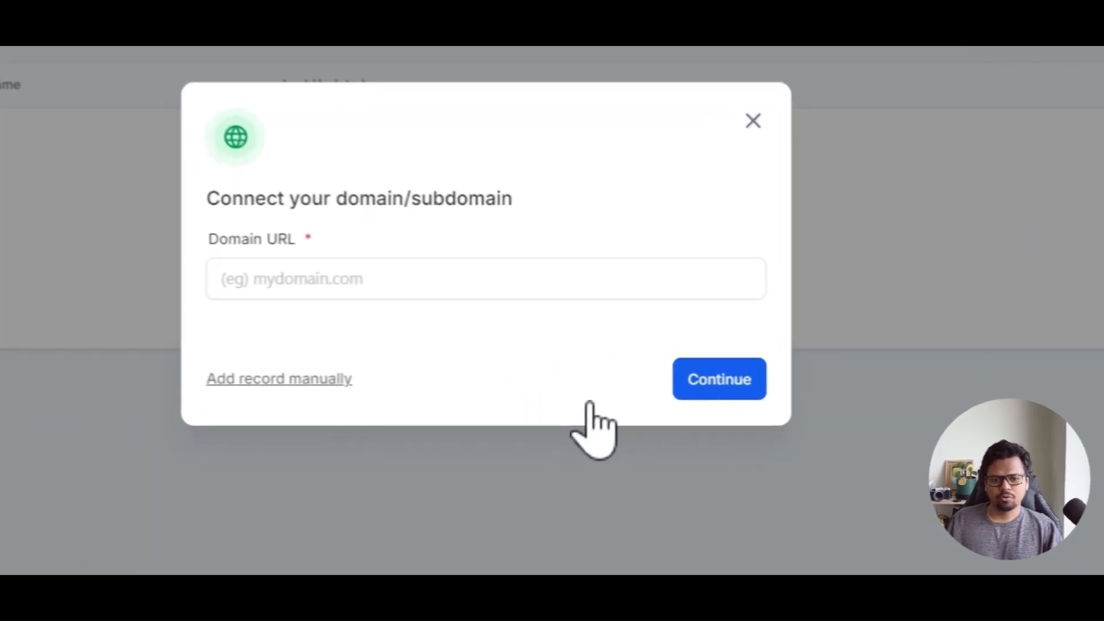
Submit highleveltechie.com as the domain to connect and expand the list of DNS records that will be added.
left_click(437, 269)
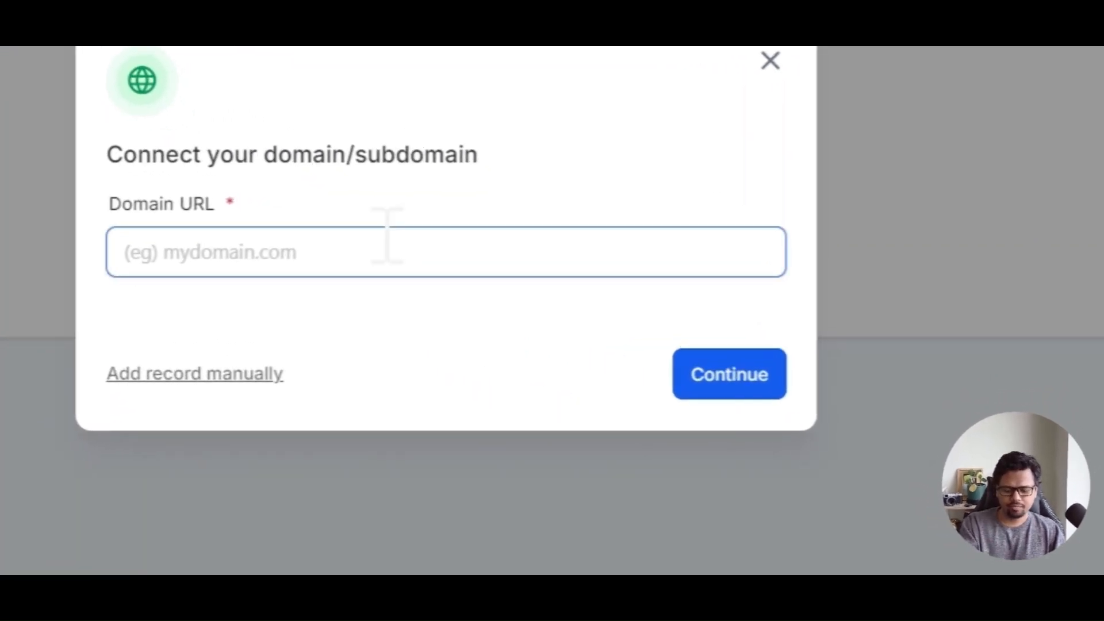
key("ctrl+v")
left_click(455, 311)
left_click(729, 395)
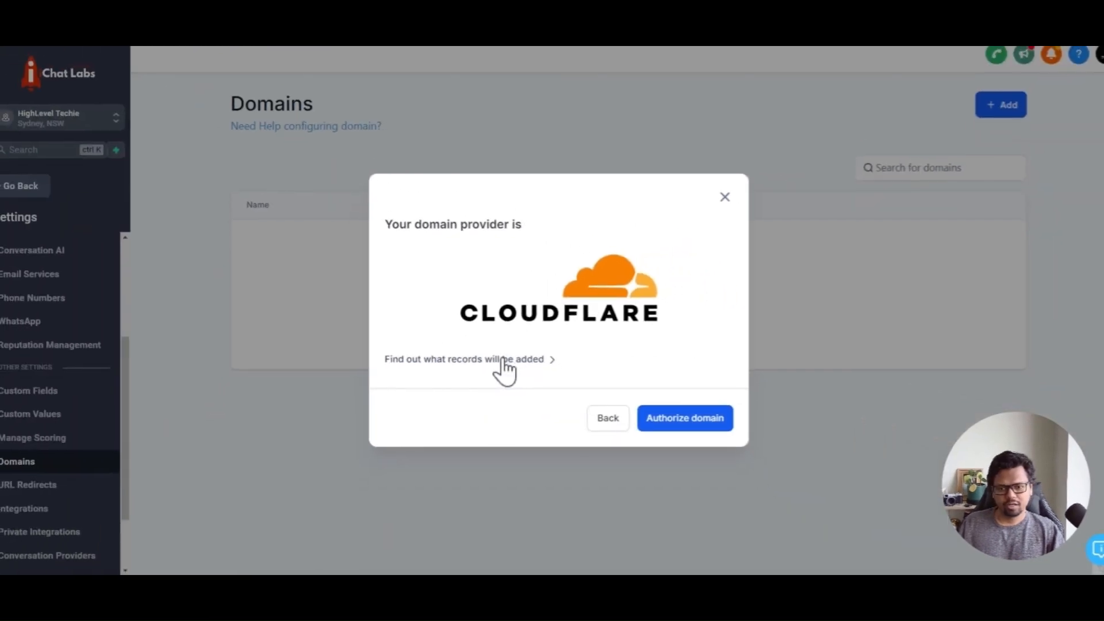
left_click(504, 359)
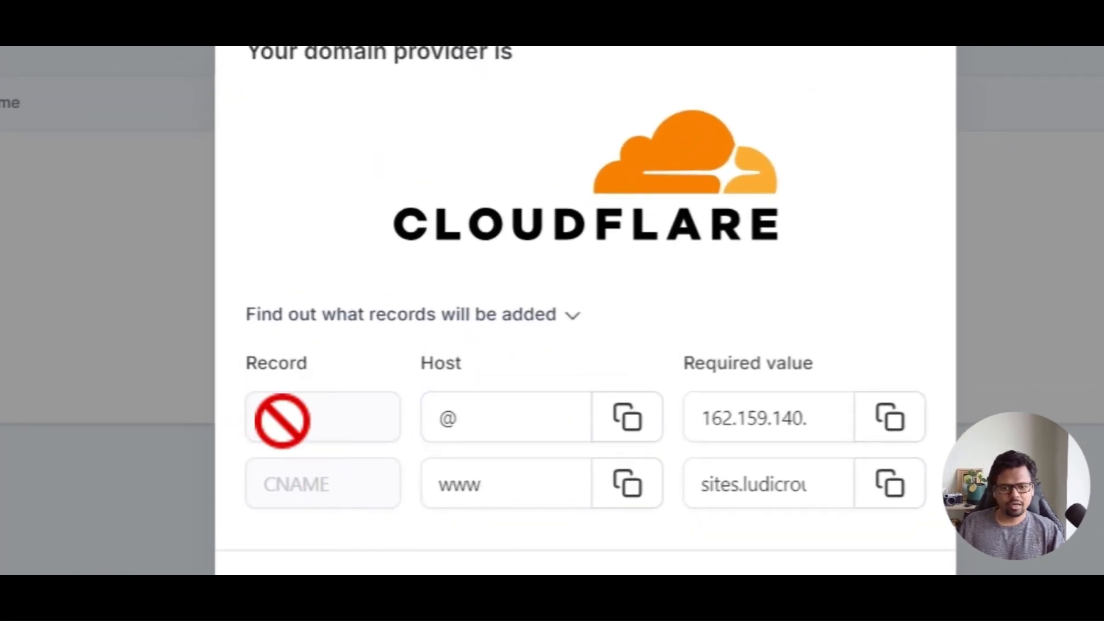
left_click(452, 477)
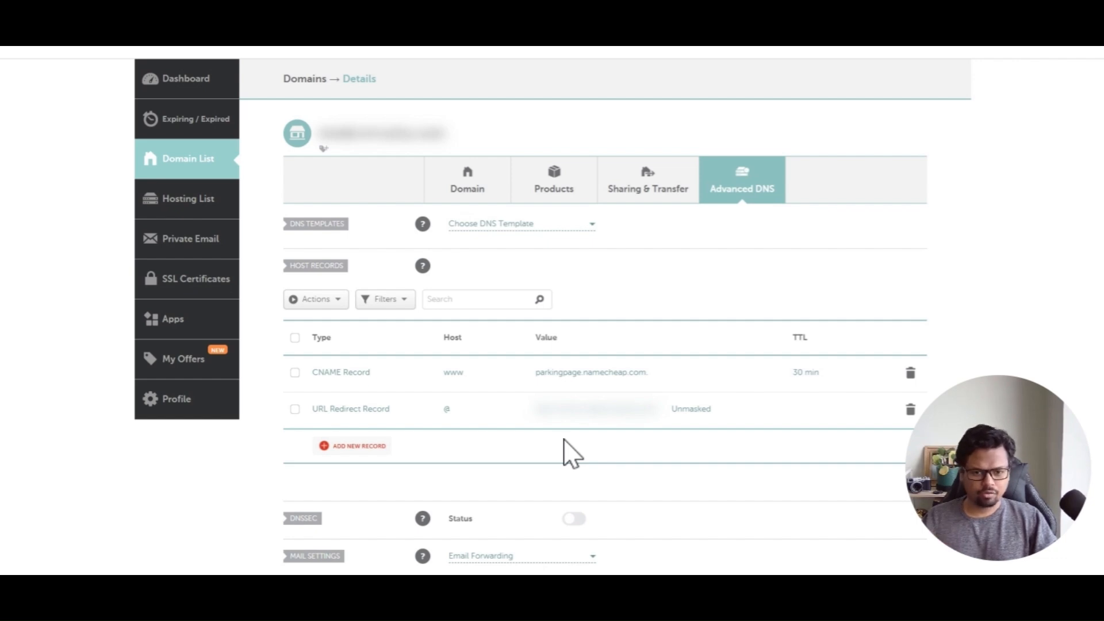
Add a new A record row with host @ to the domain's host records in Namecheap's Advanced DNS.
left_click(345, 451)
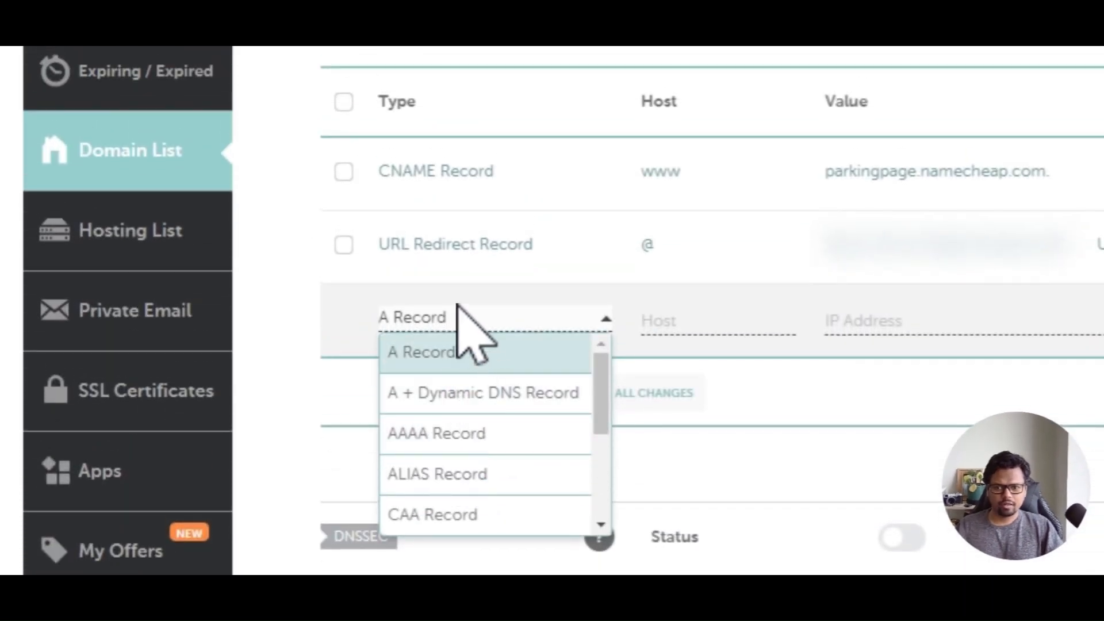
left_click(435, 353)
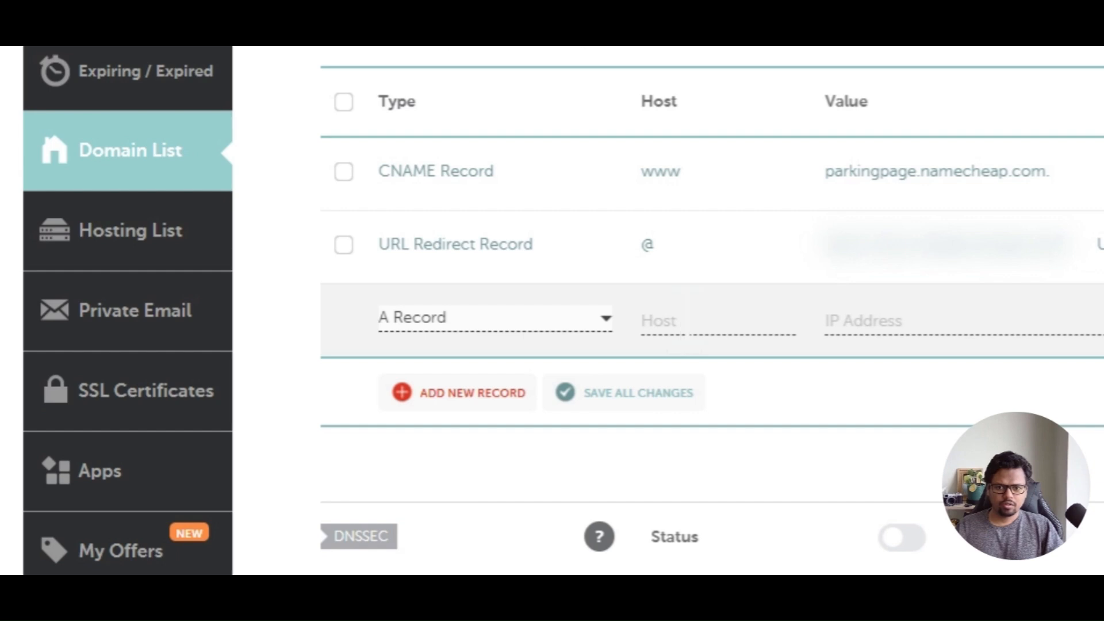
left_click(661, 321)
type("@")
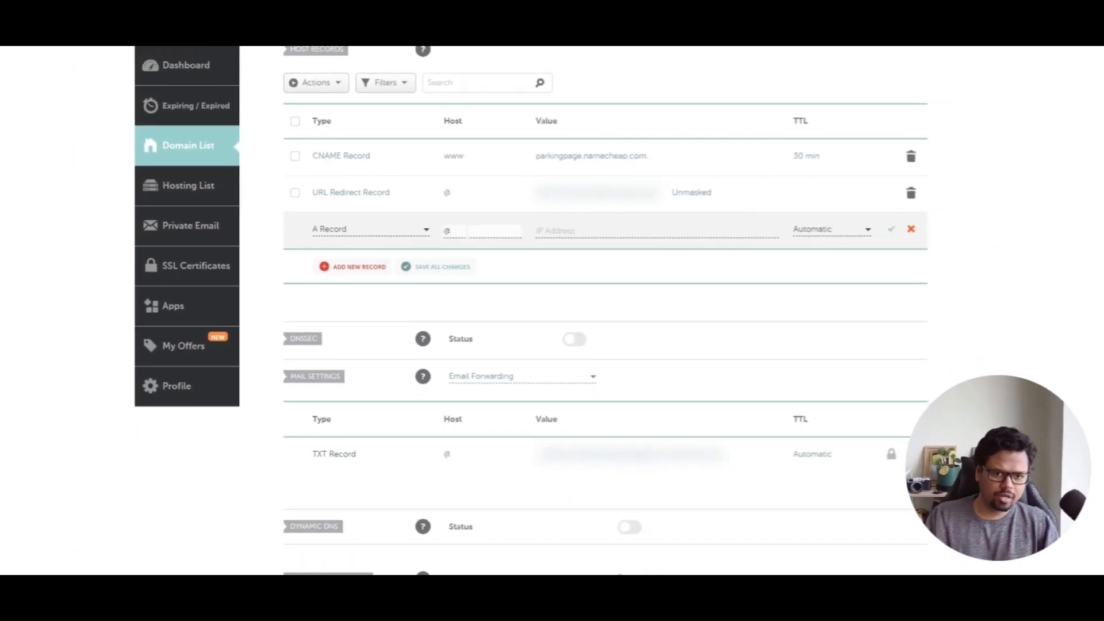
left_click(529, 230)
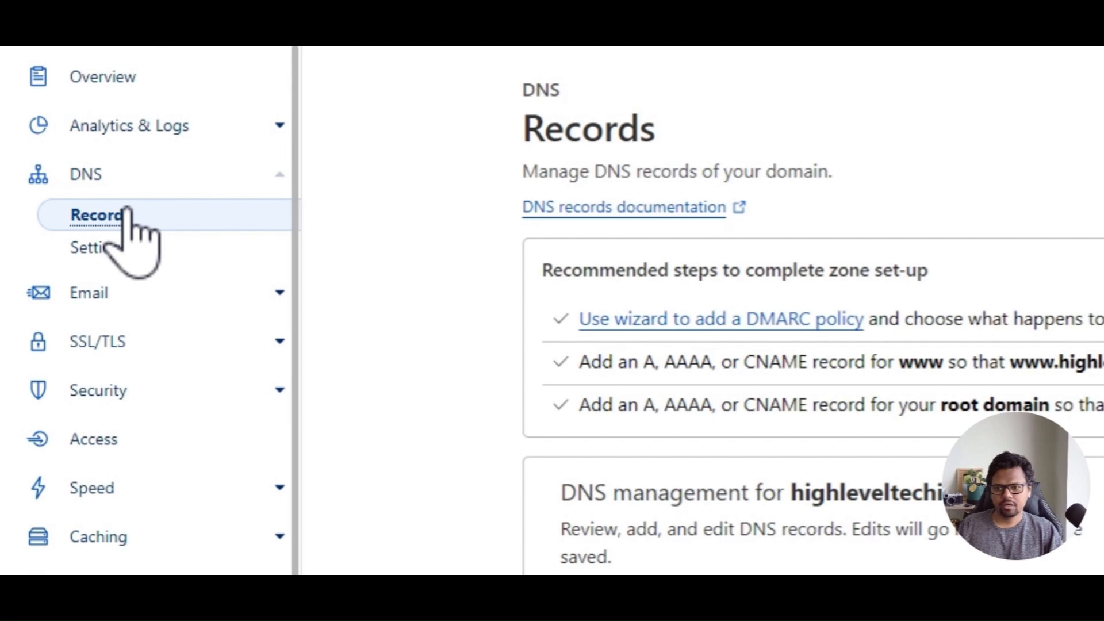
Switch to Cloudflare and start a new A record named @ in the DNS records of highleveltechie.com.
scroll(426, 357, "down", 5)
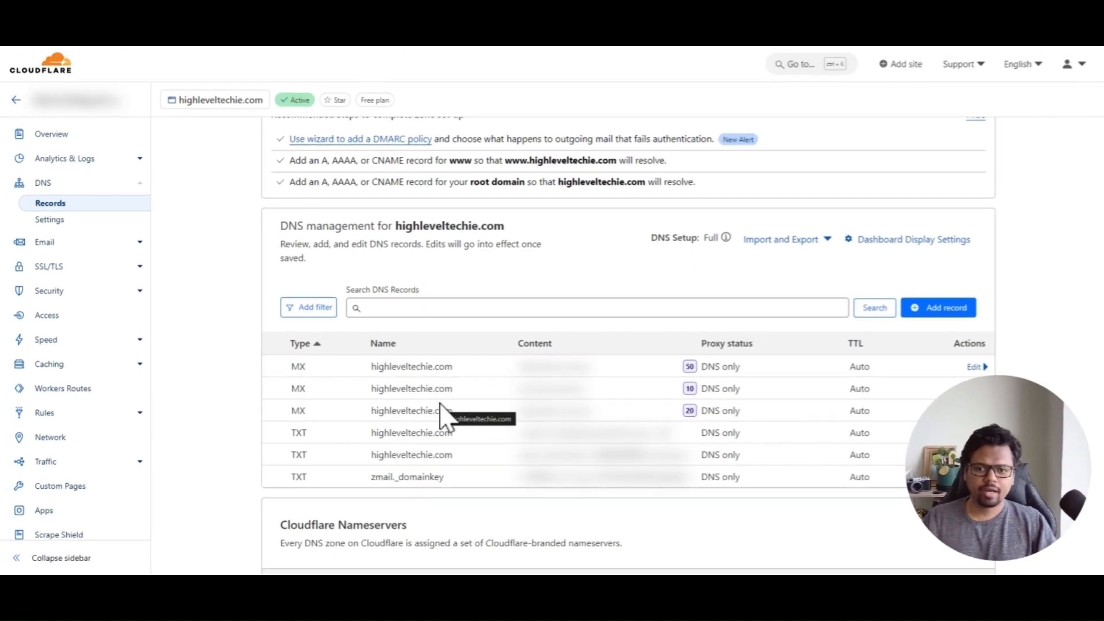
left_click(936, 308)
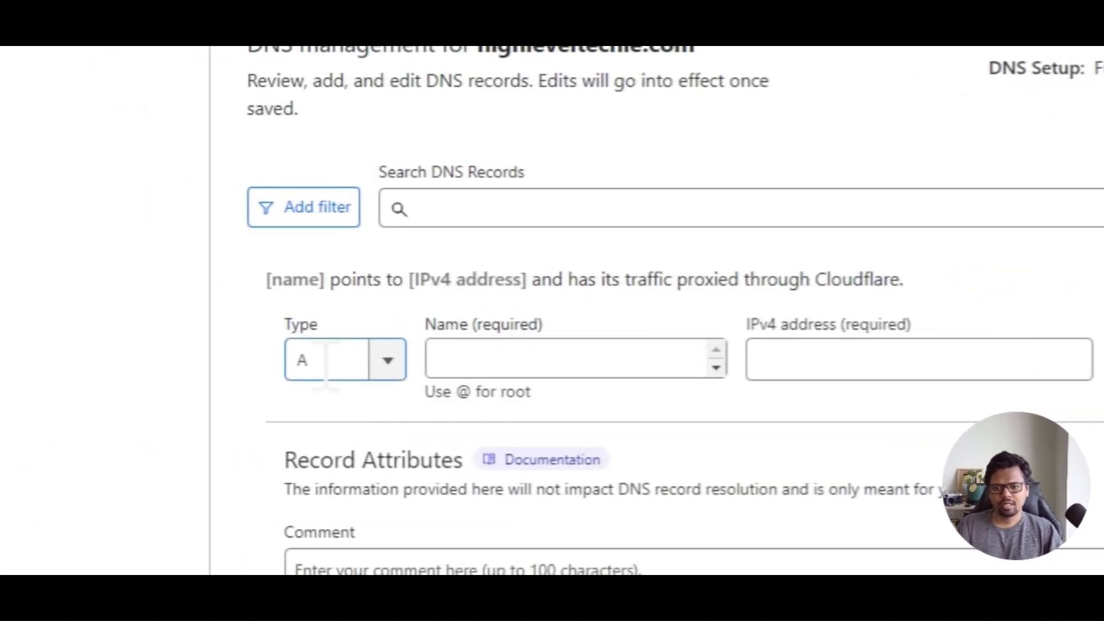
left_click(326, 361)
left_click(467, 358)
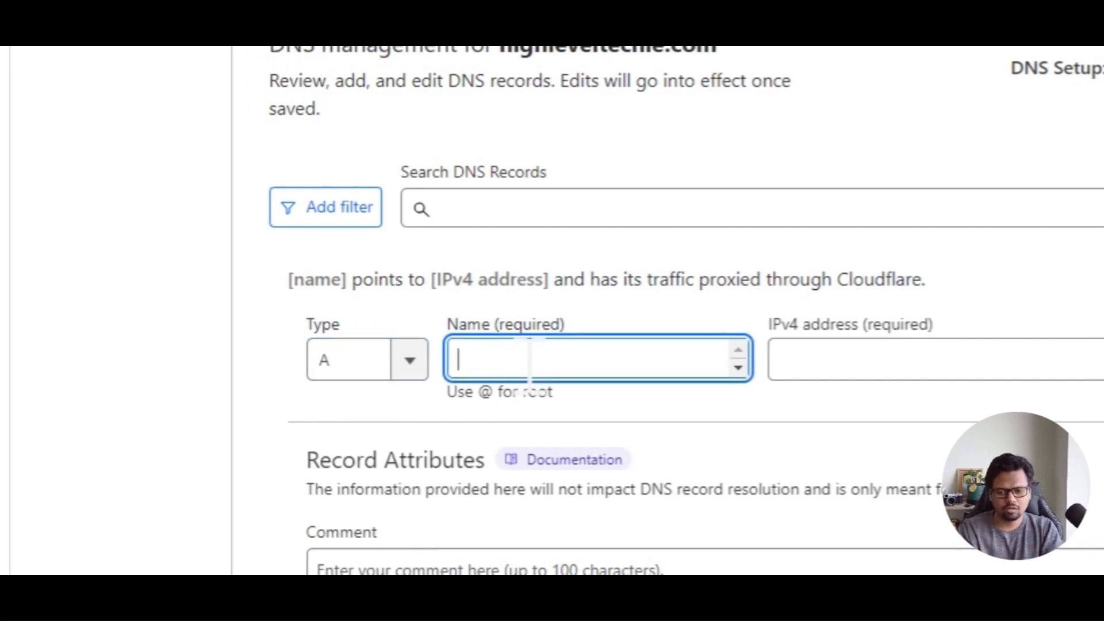
type("@")
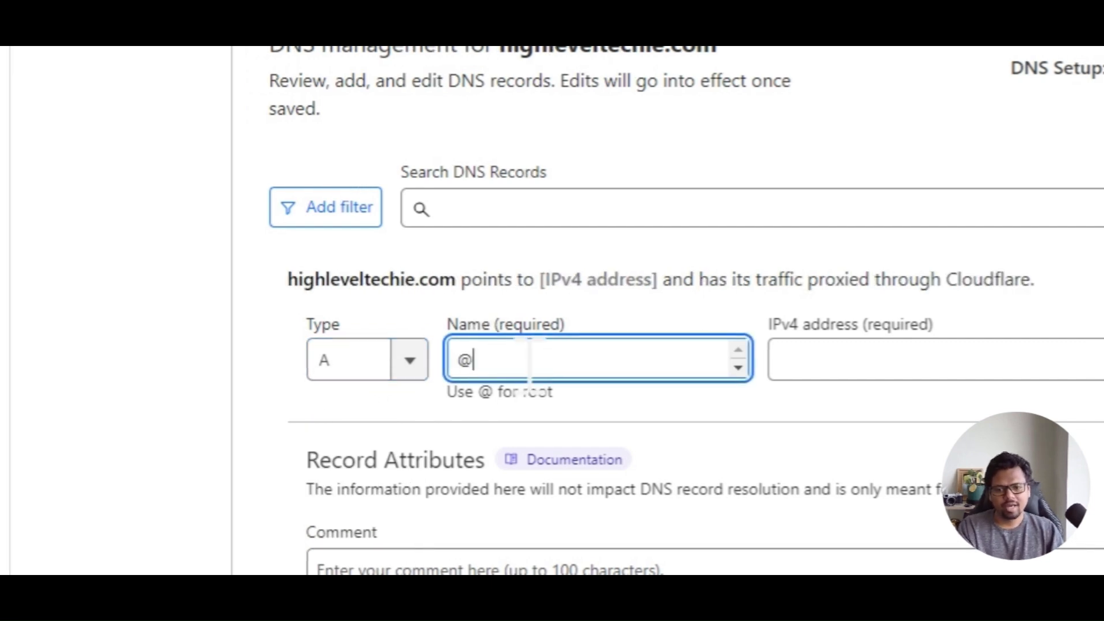
Point the @ record to IPv4 address 162.159.140.166, set its proxy status to DNS only, and save it.
left_click(833, 359)
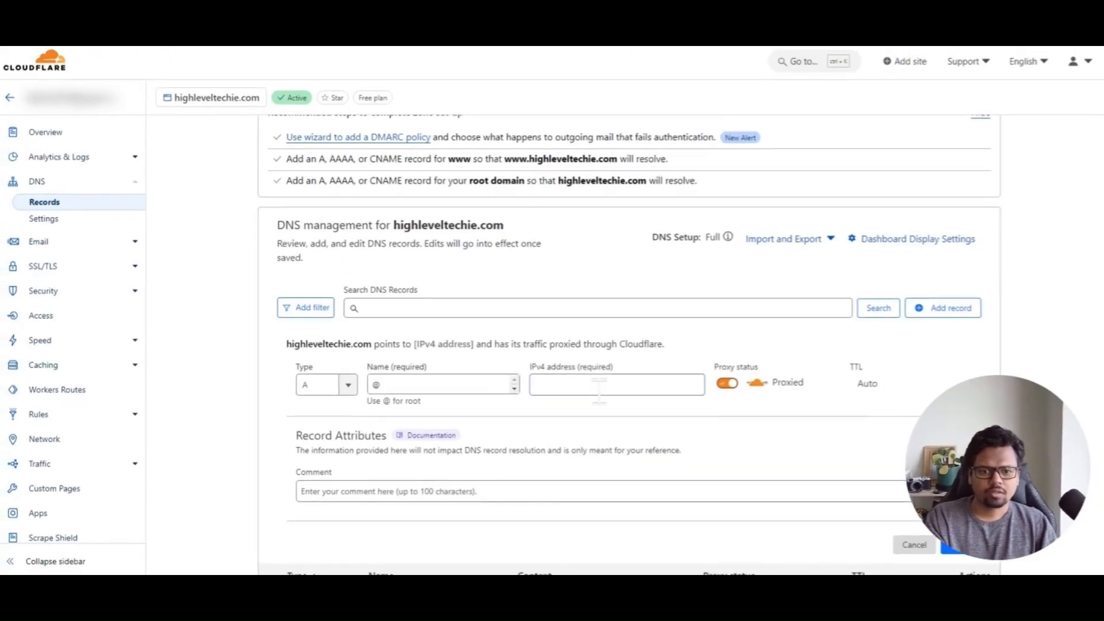
left_click(581, 384)
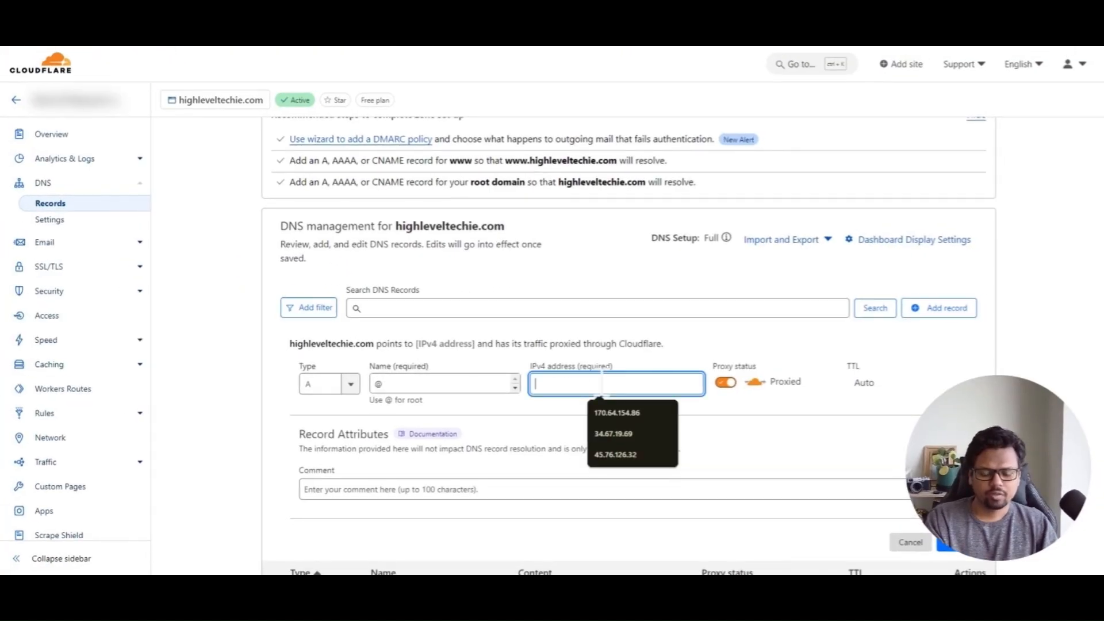
type("162.159.140.166")
left_click(663, 360)
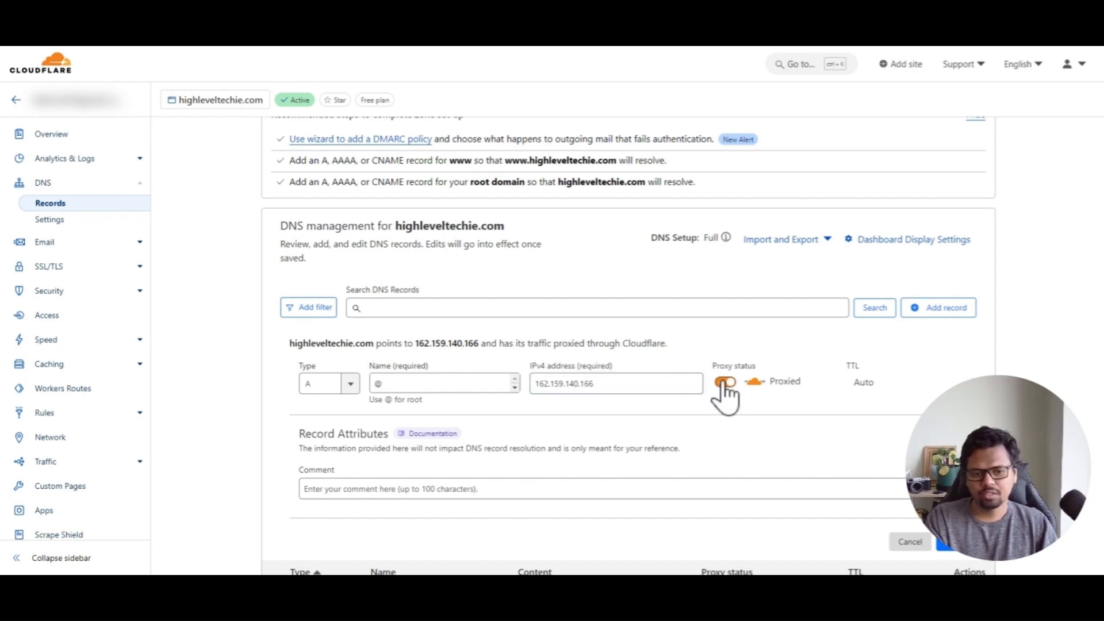
left_click(724, 382)
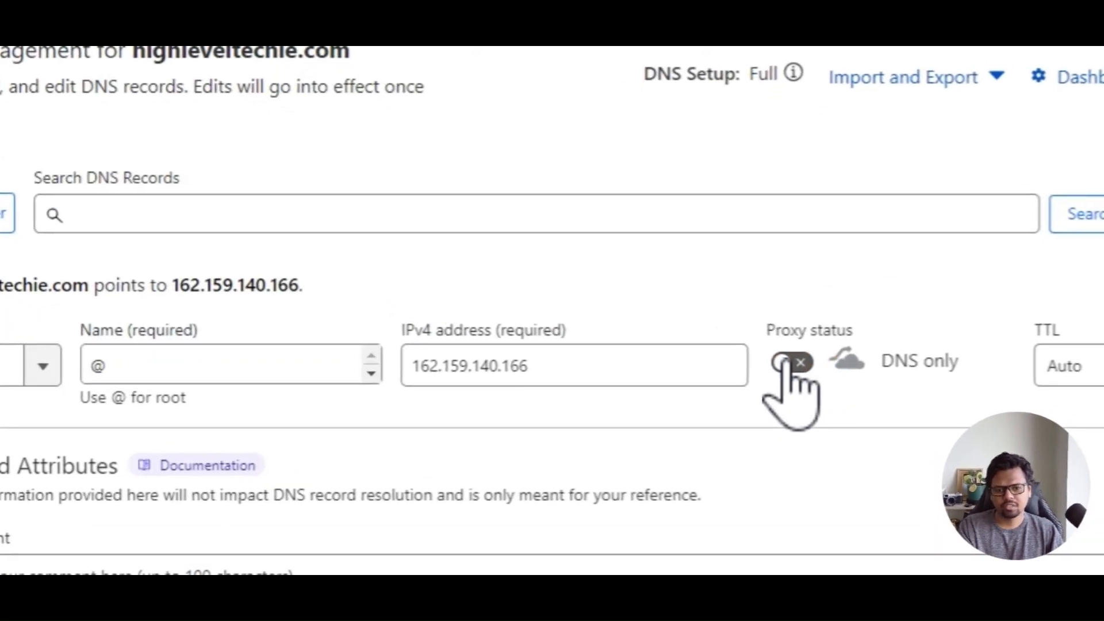
scroll(667, 253, "down", 2)
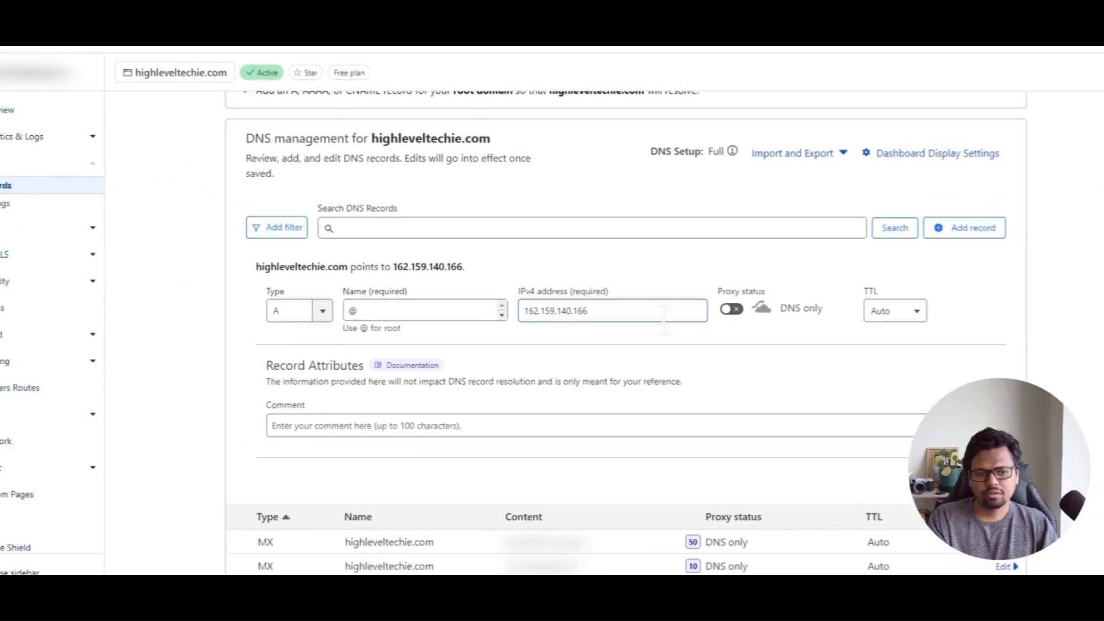
scroll(667, 254, "up", 1)
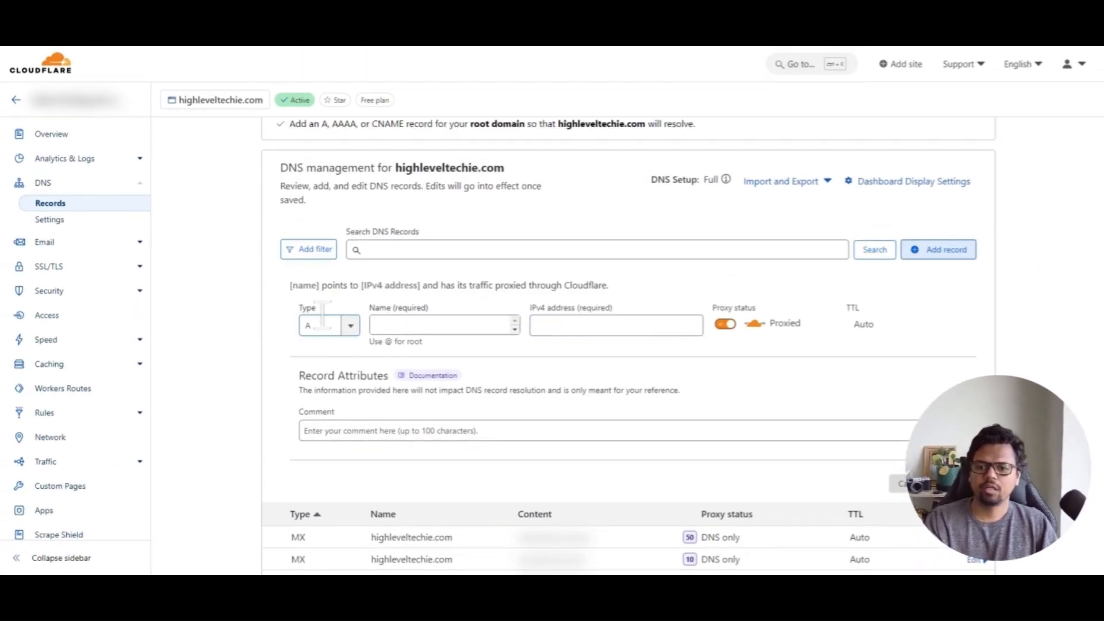
left_click(350, 325)
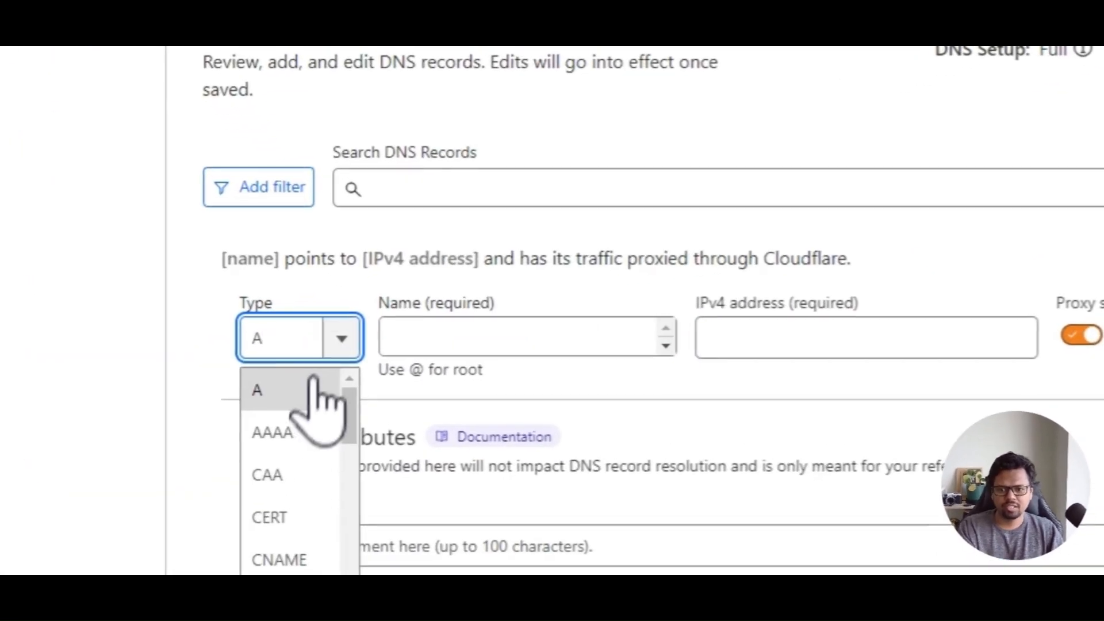
key("BackSpace")
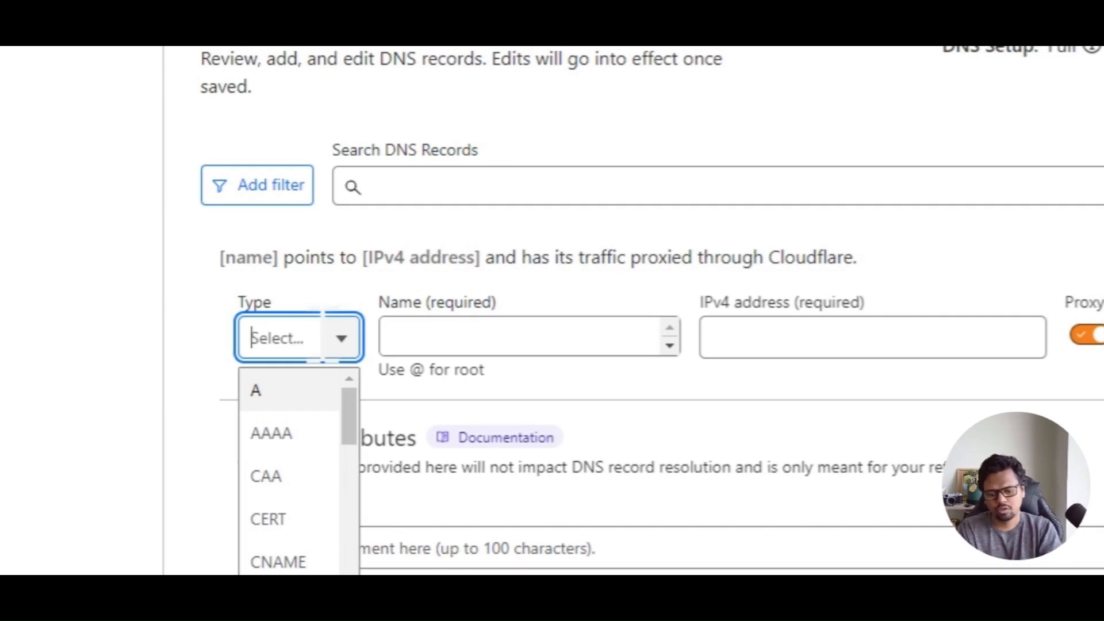
type("Cna")
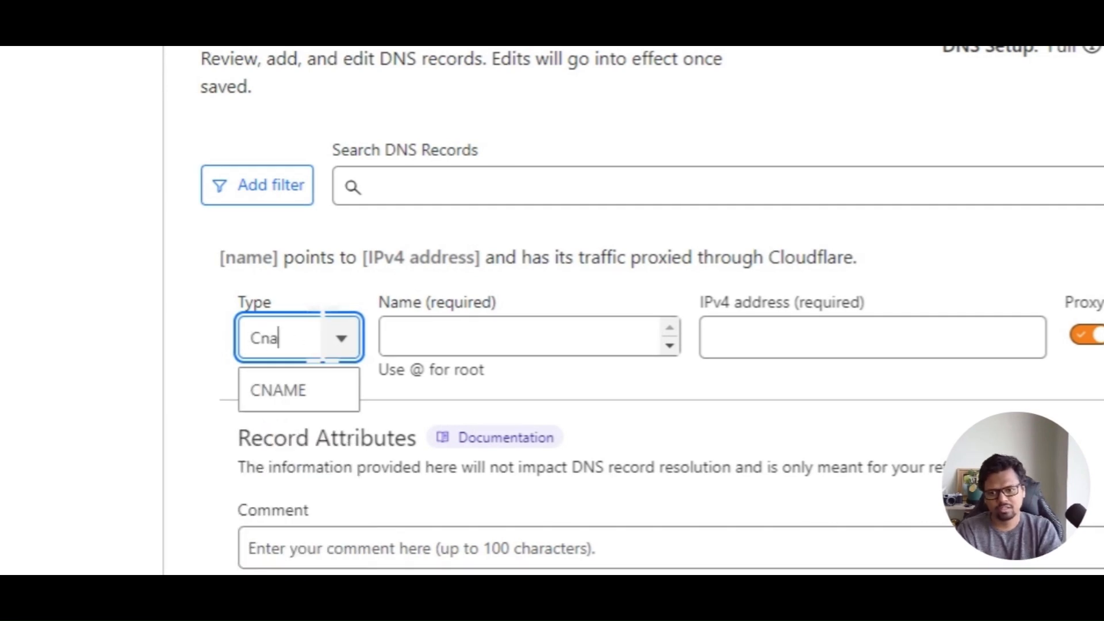
left_click(280, 394)
left_click(443, 336)
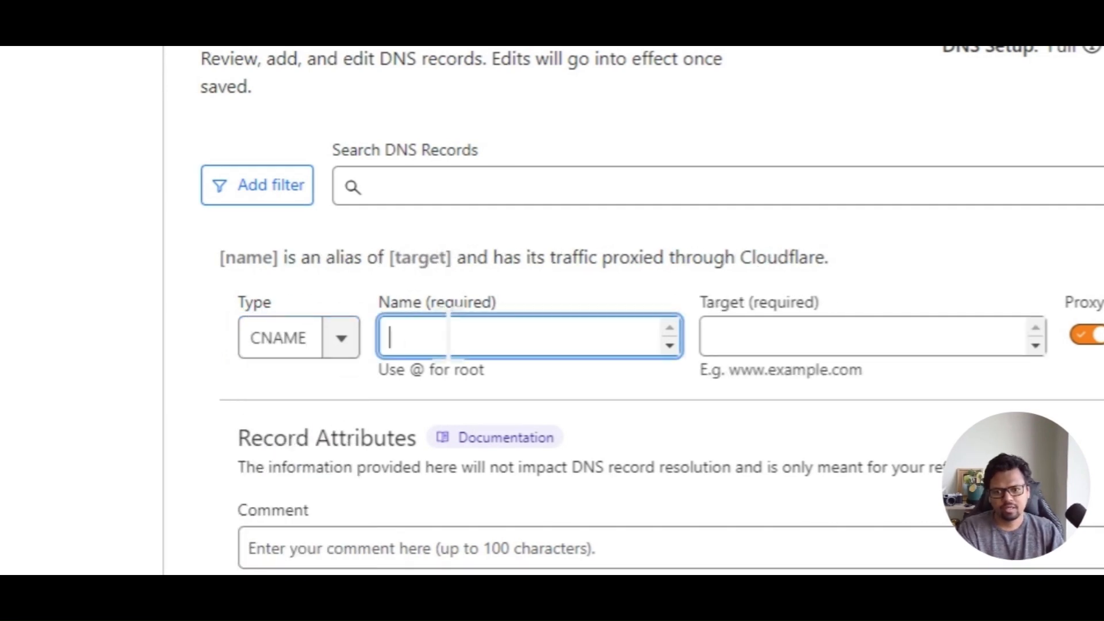
type("www")
left_click(747, 336)
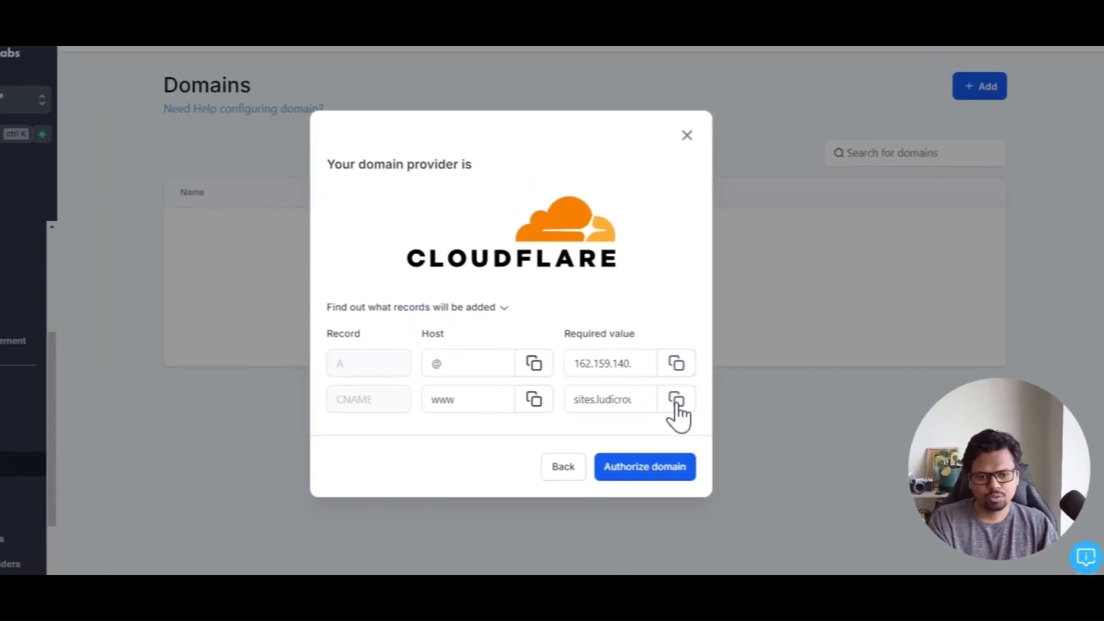
Copy the CNAME value required by HighLevel and enter it, sites.ludicrous.cloud, as the www record's target in Cloudflare.
left_click(676, 399)
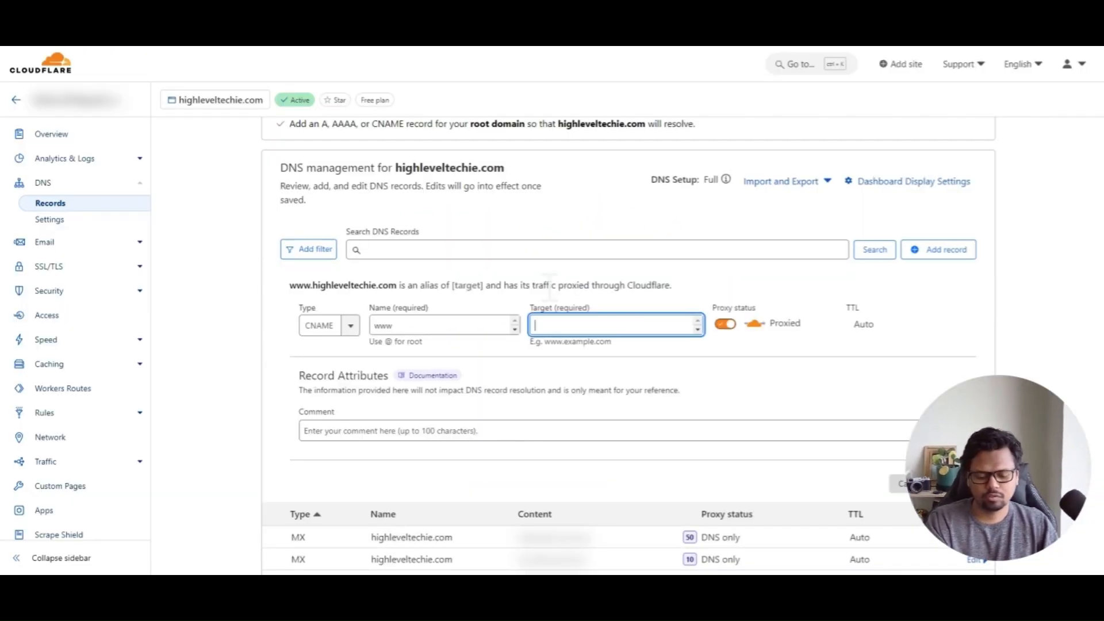
key("ctrl+v")
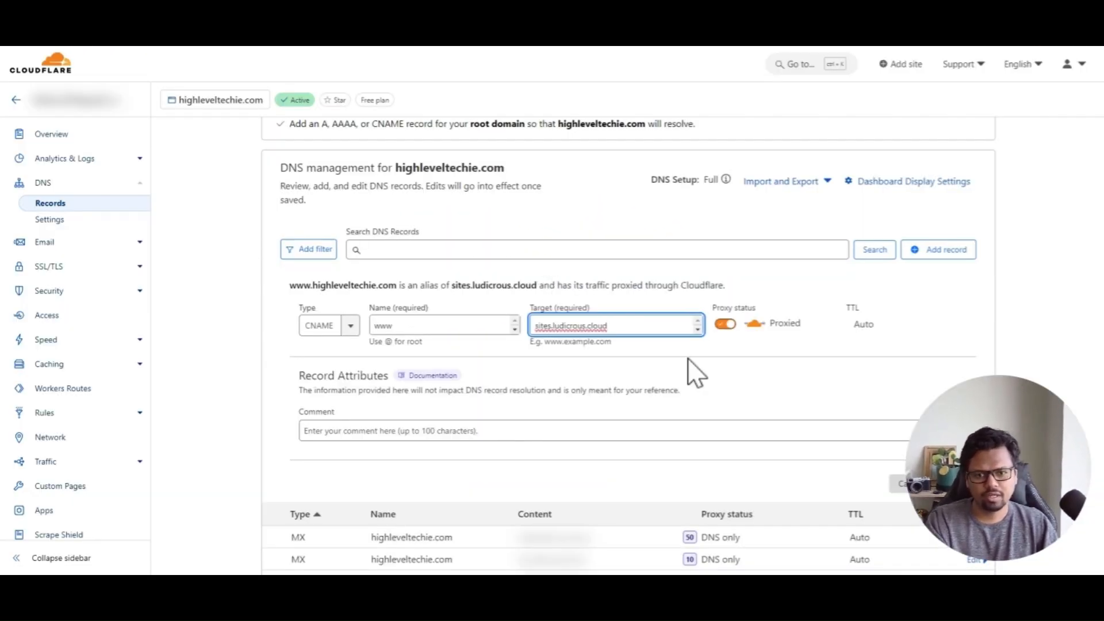
scroll(682, 371, "down", 1)
scroll(840, 253, "down", 2)
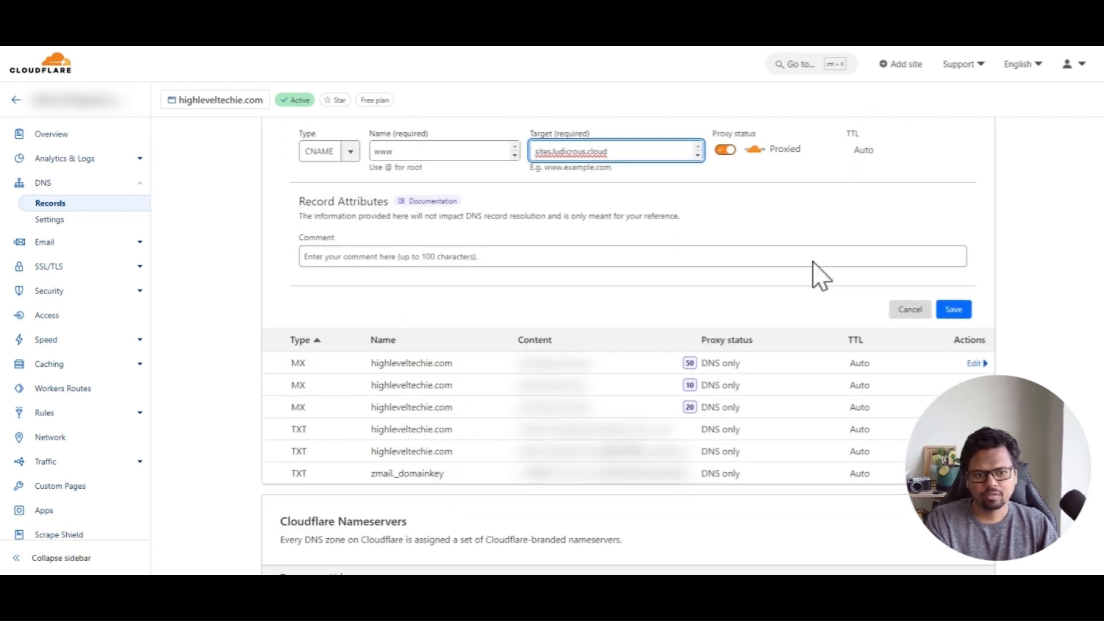
left_click(833, 315)
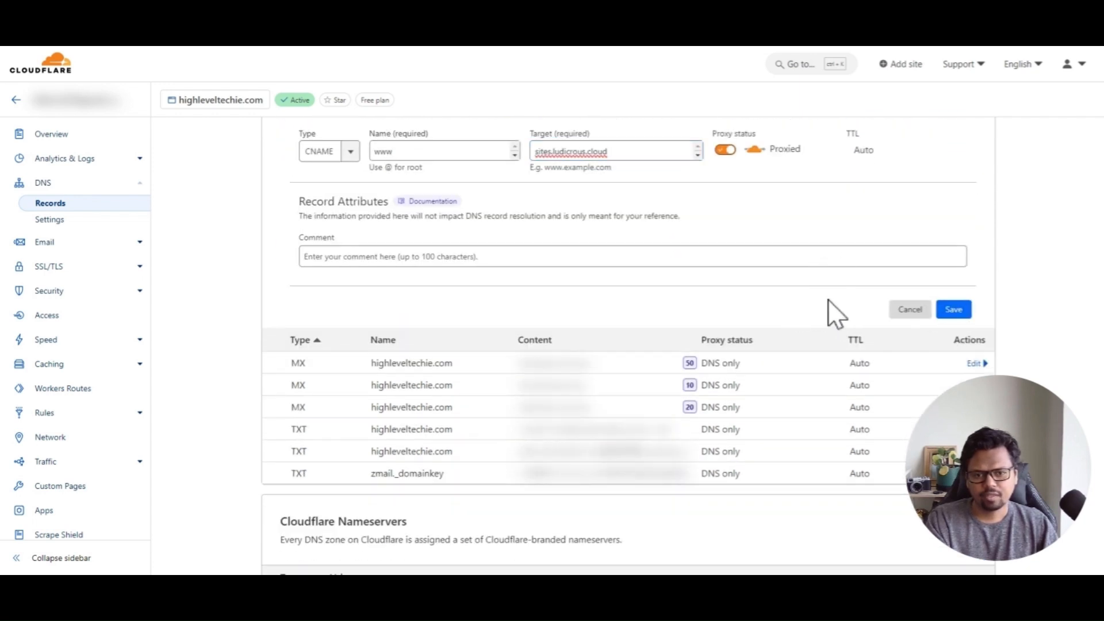
scroll(833, 315, "up", 4)
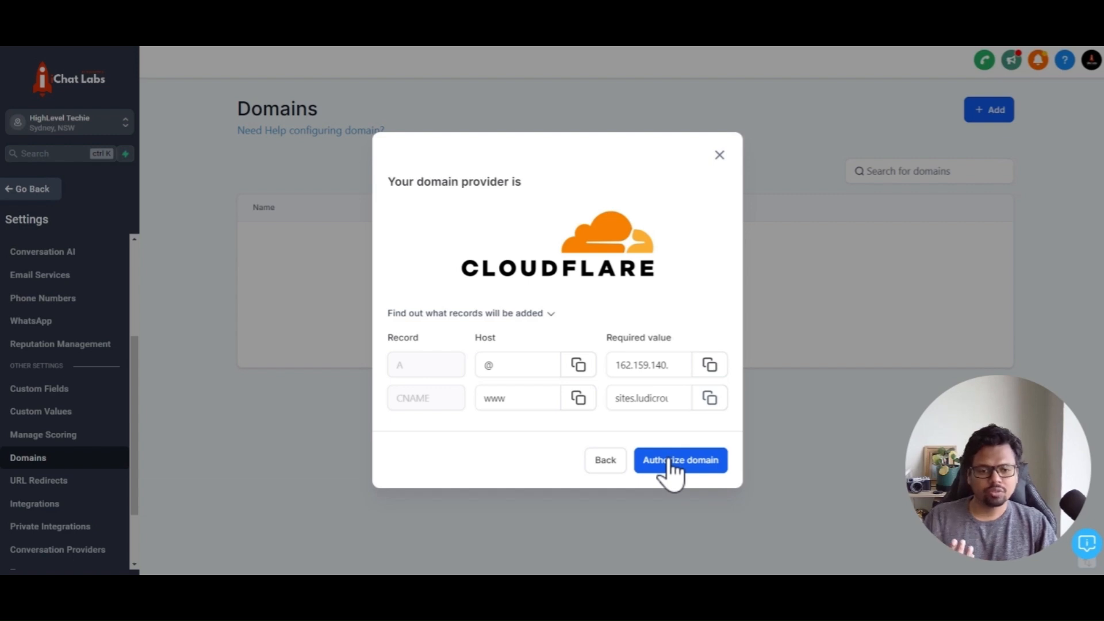
Authorize the domain from HighLevel and approve LeadConnector adding the A and CNAME records in Cloudflare.
left_click(673, 467)
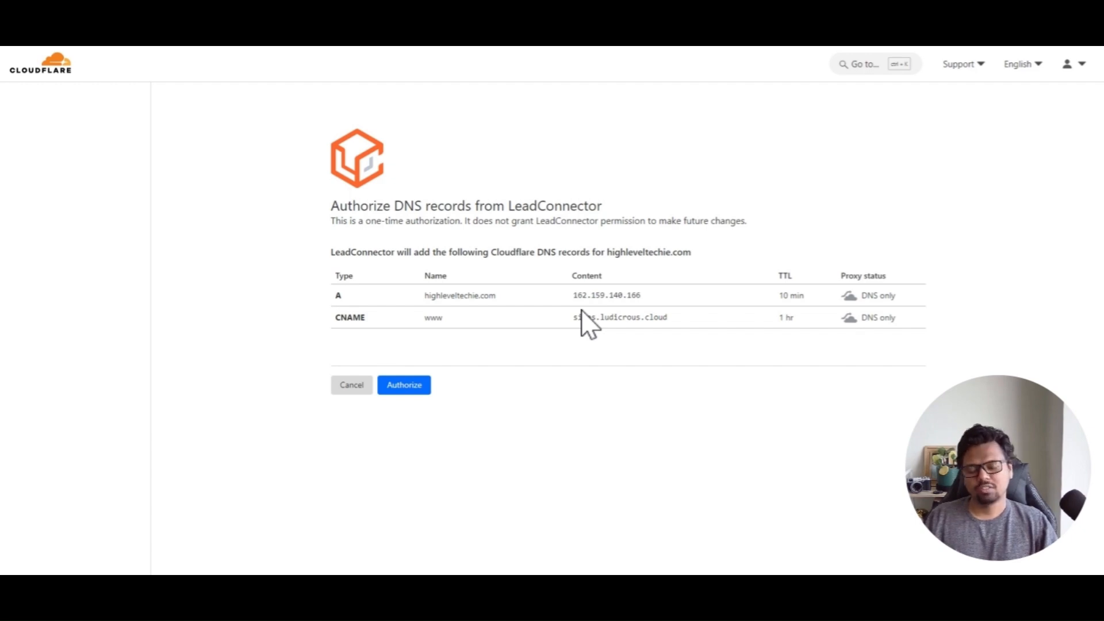
left_click(407, 391)
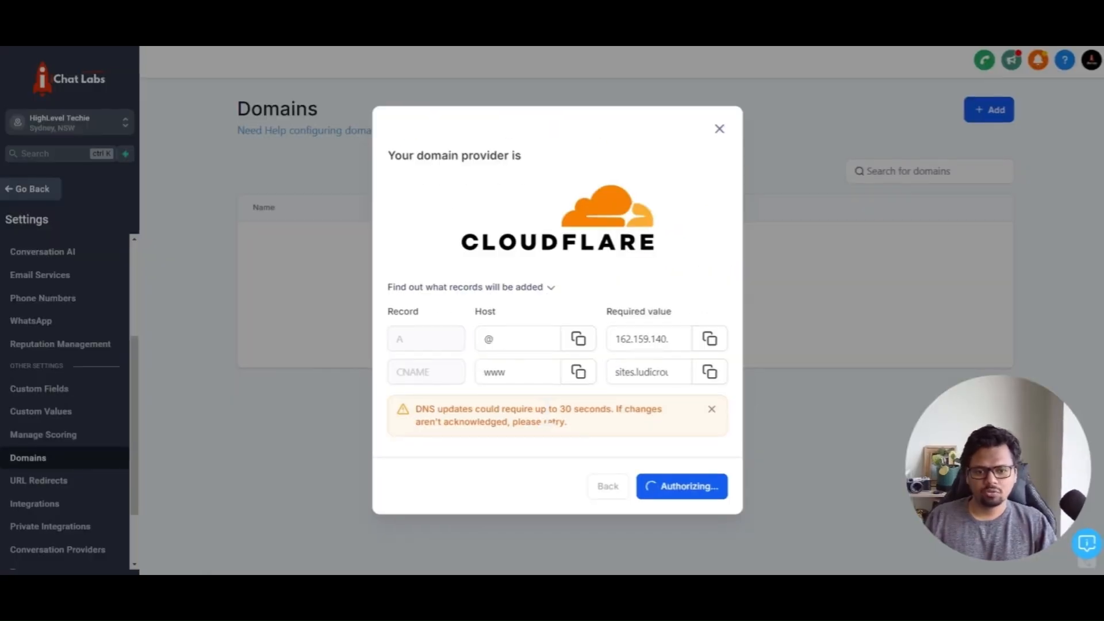
left_click(687, 491)
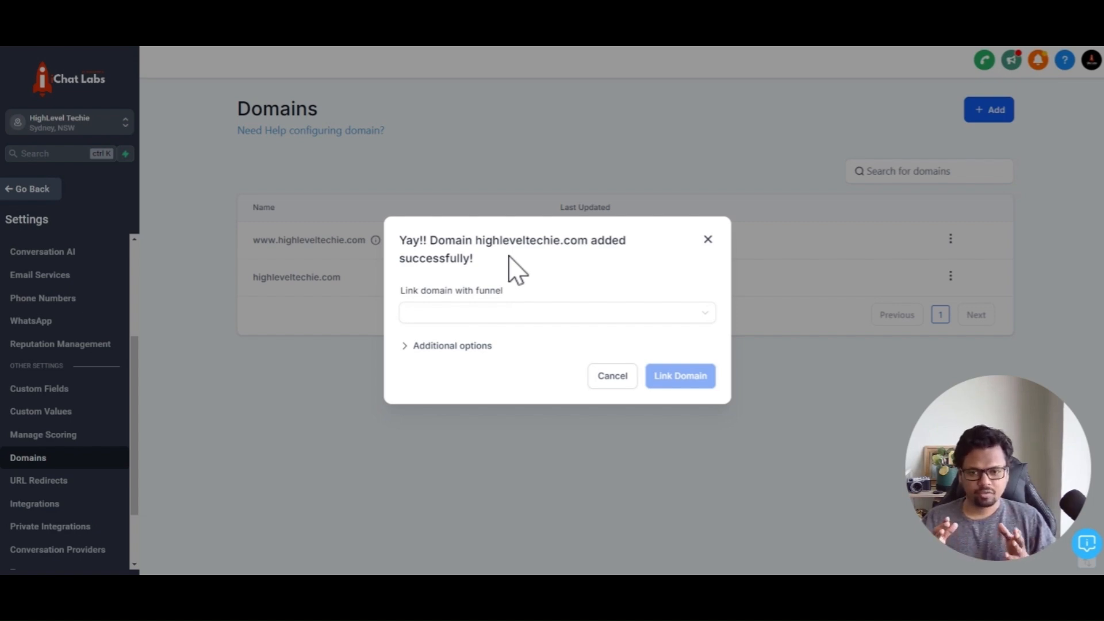
Choose HighLevel Techie Website as the funnel for highleveltechie.com and Home as its default funnel step.
left_click(493, 314)
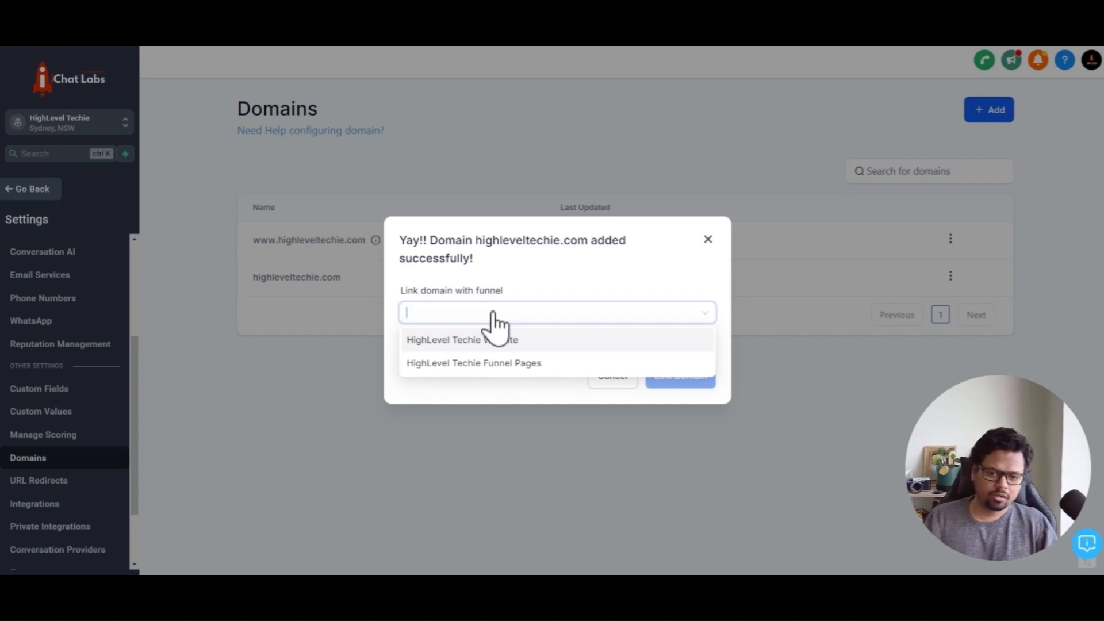
left_click(494, 342)
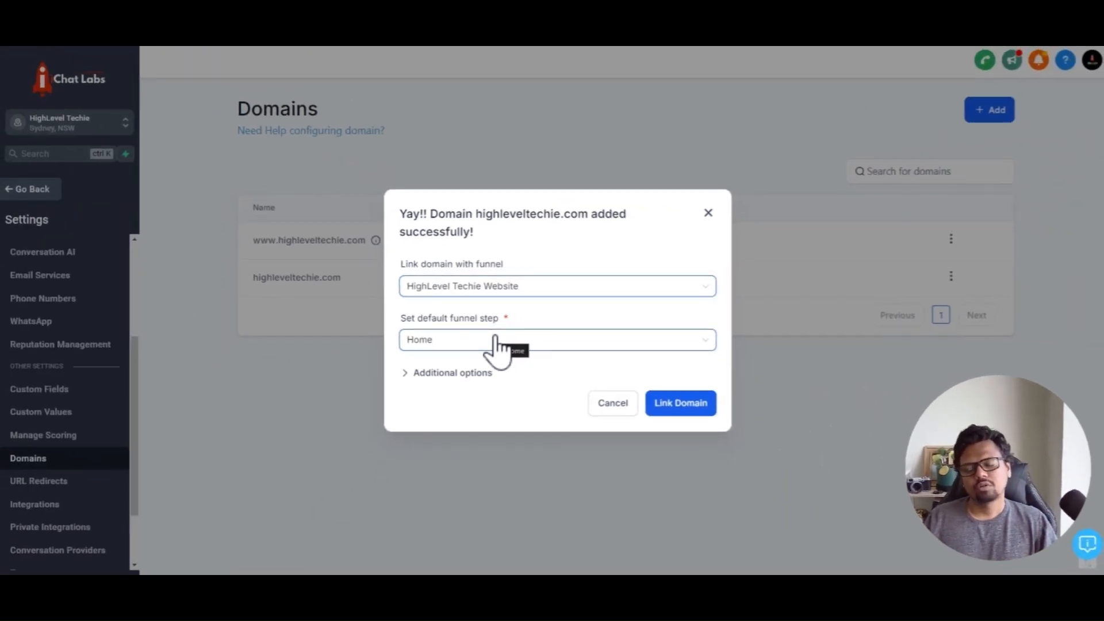
left_click(482, 343)
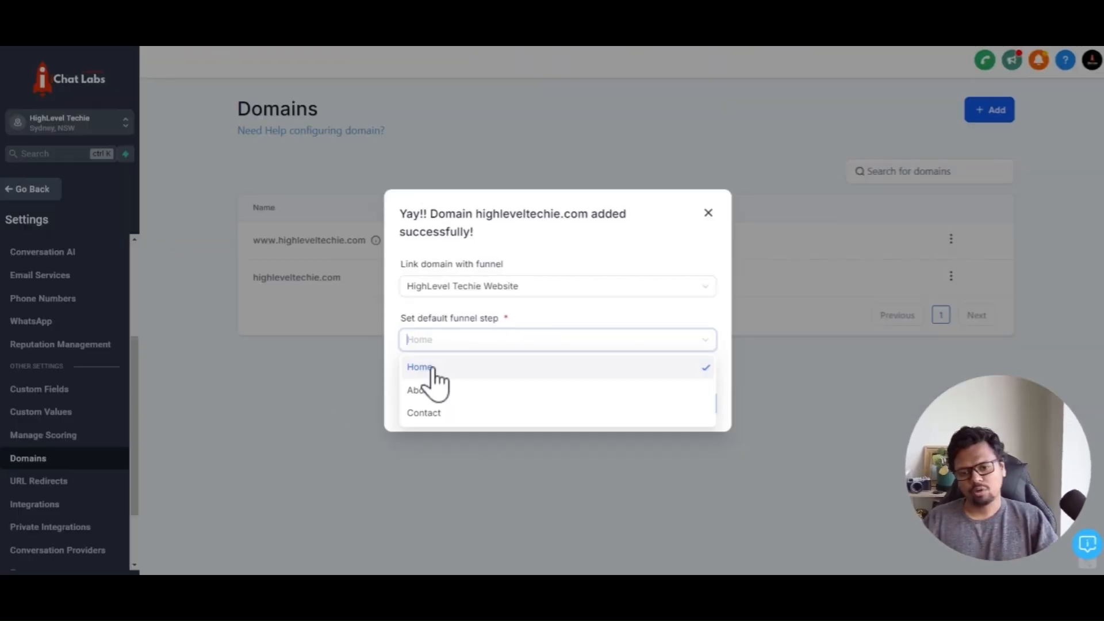
left_click(432, 369)
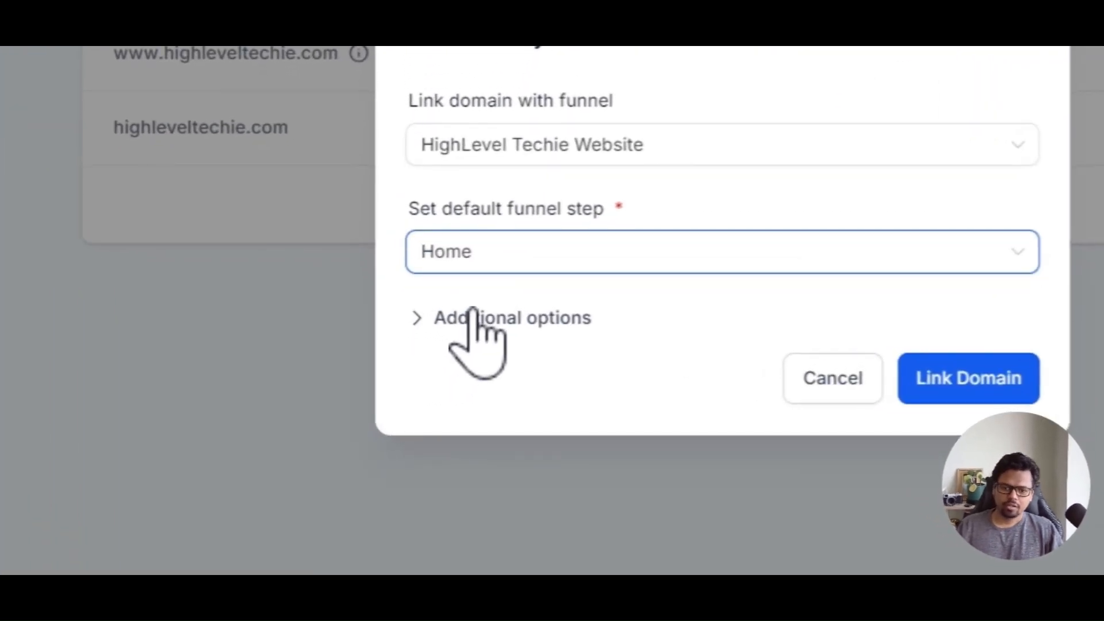
Set the default 404/error page to HighLevel Techie Website / Home and link the domain.
left_click(473, 322)
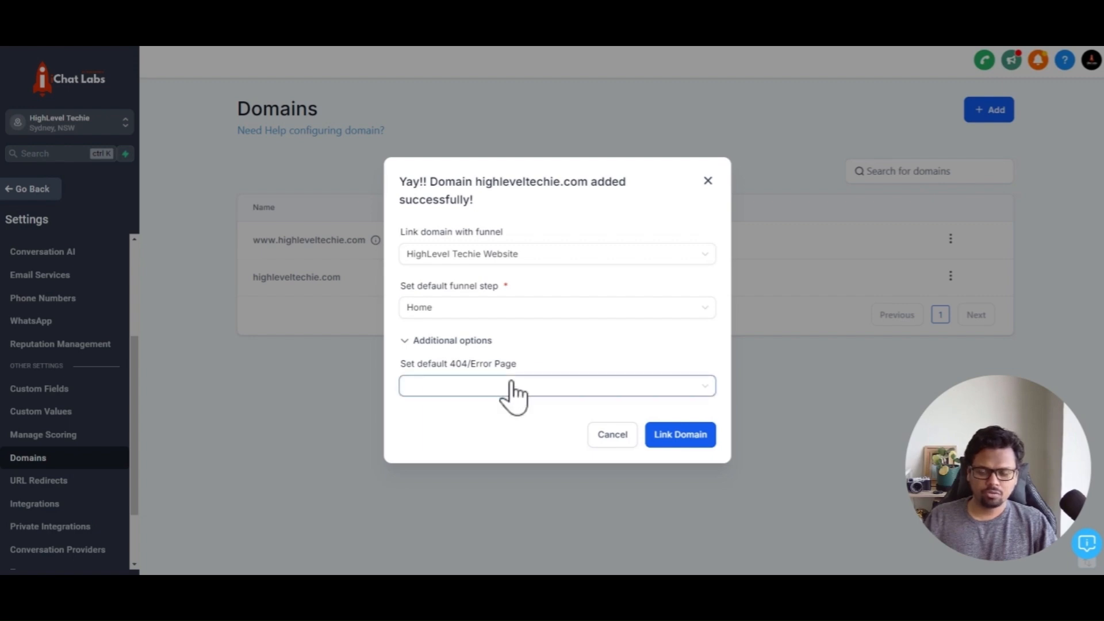
left_click(510, 385)
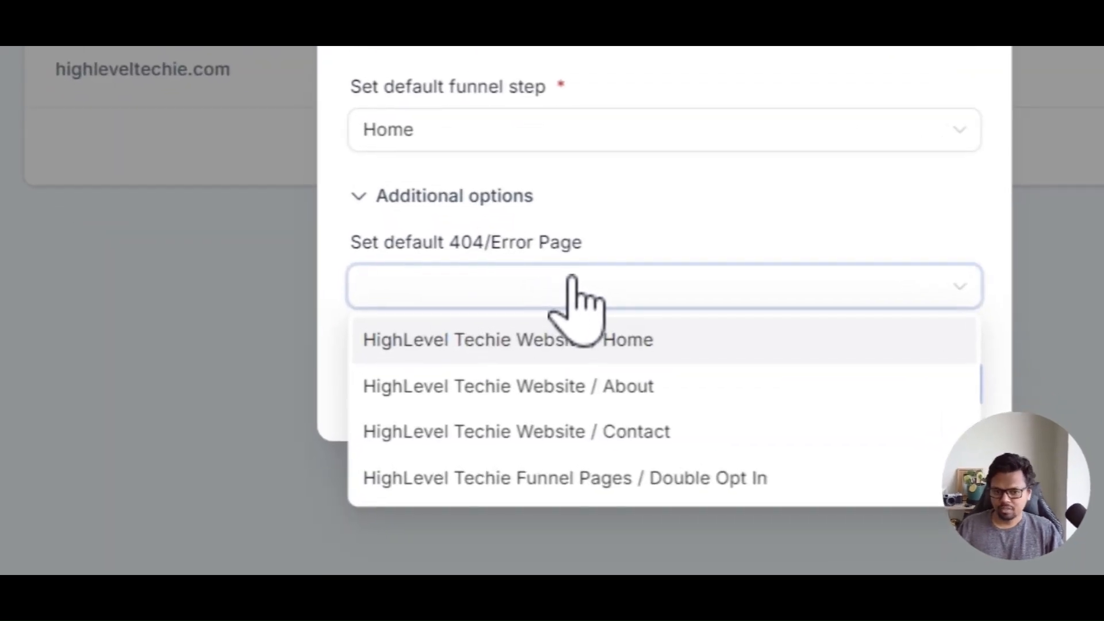
left_click(531, 347)
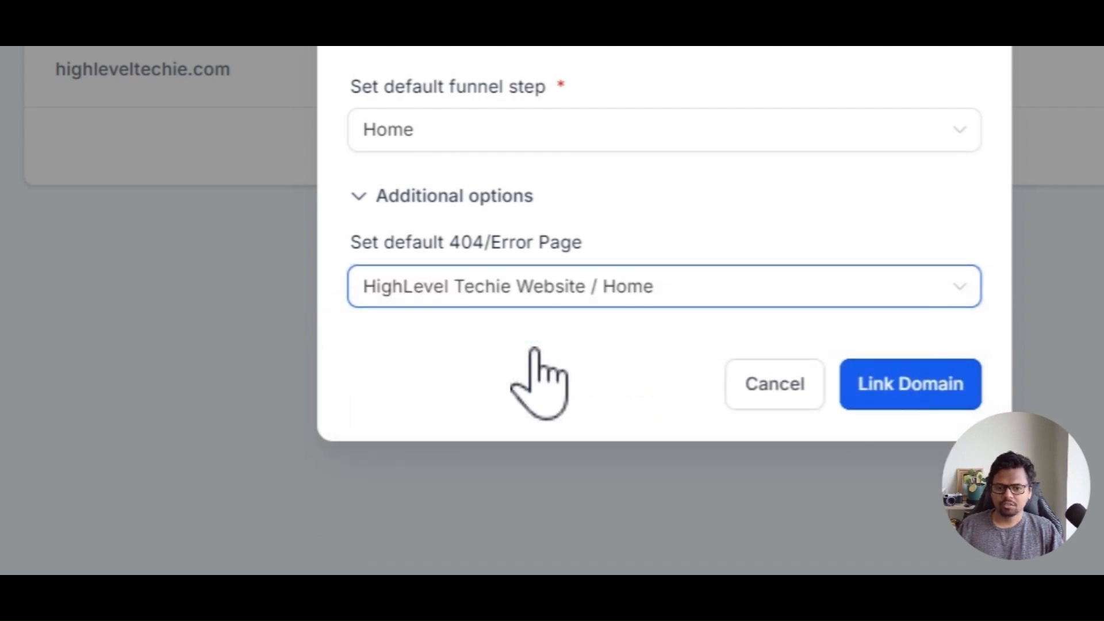
left_click(567, 301)
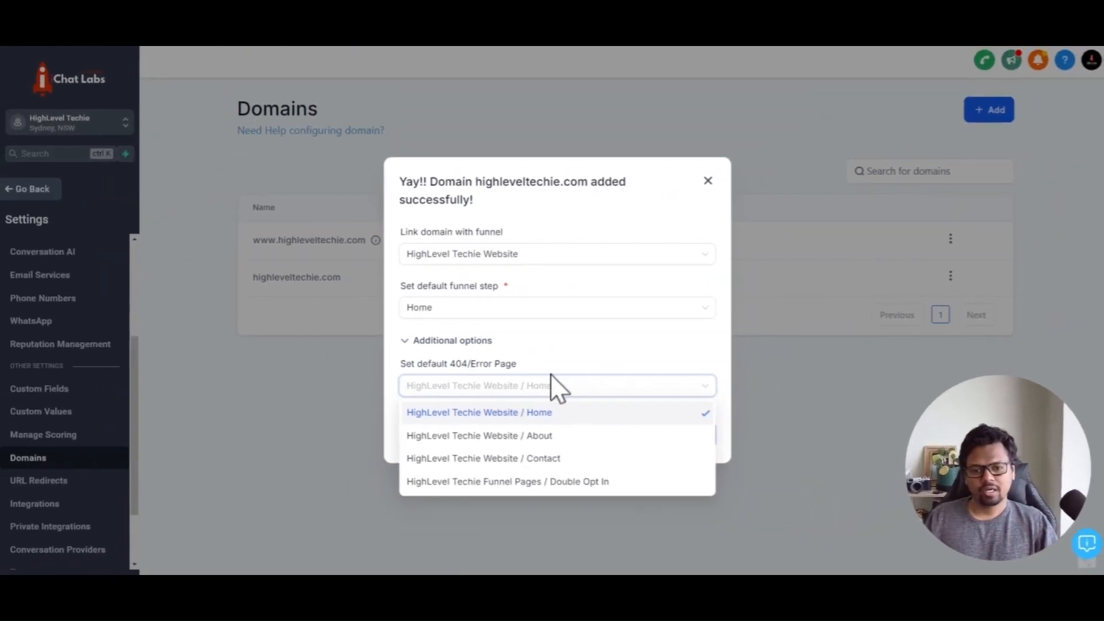
left_click(513, 377)
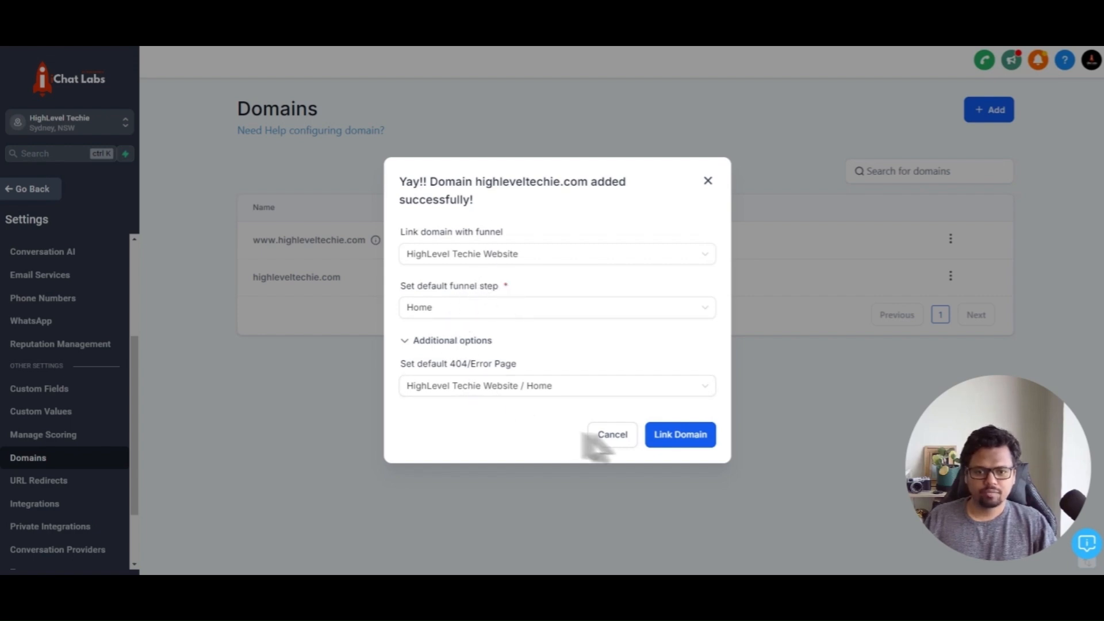
left_click(680, 436)
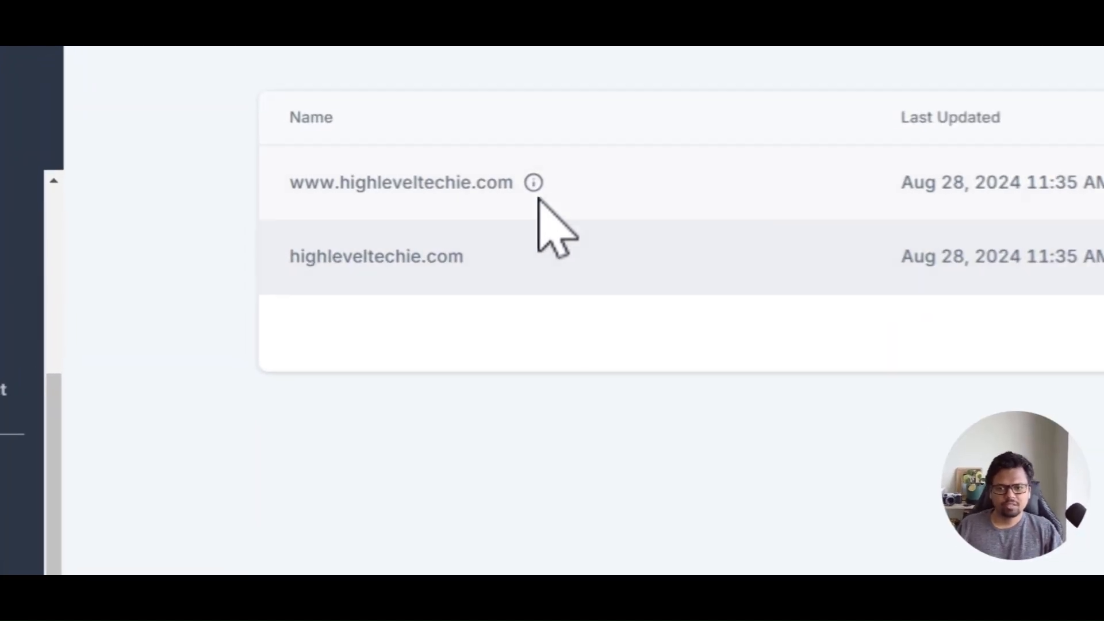
mouse_move(376, 241)
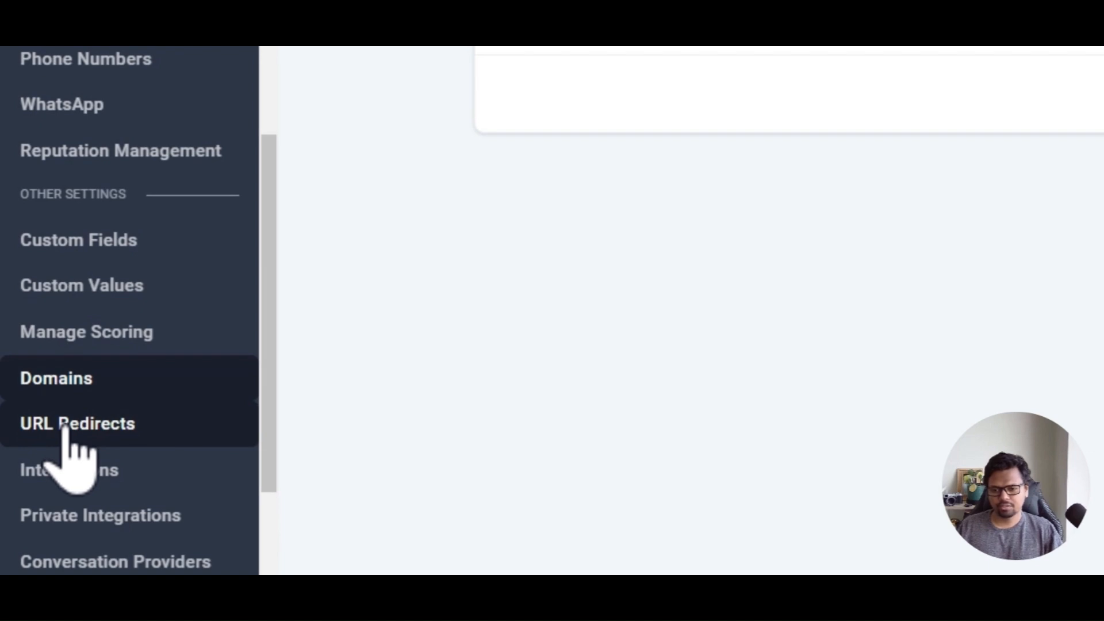
left_click(65, 428)
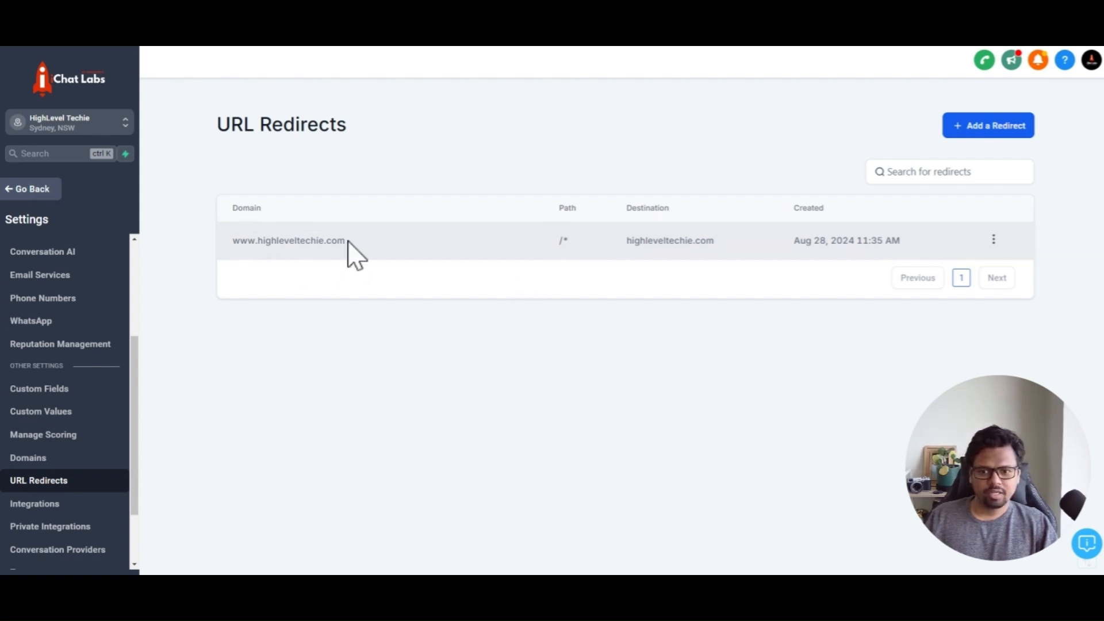
double_click(567, 241)
left_click(569, 250)
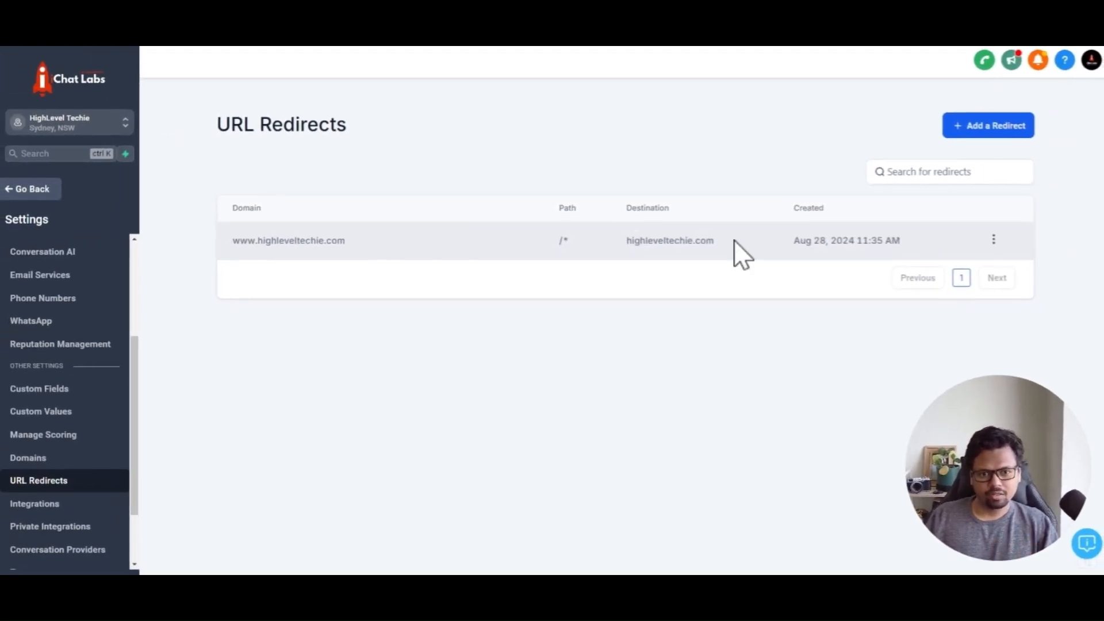
left_click(28, 457)
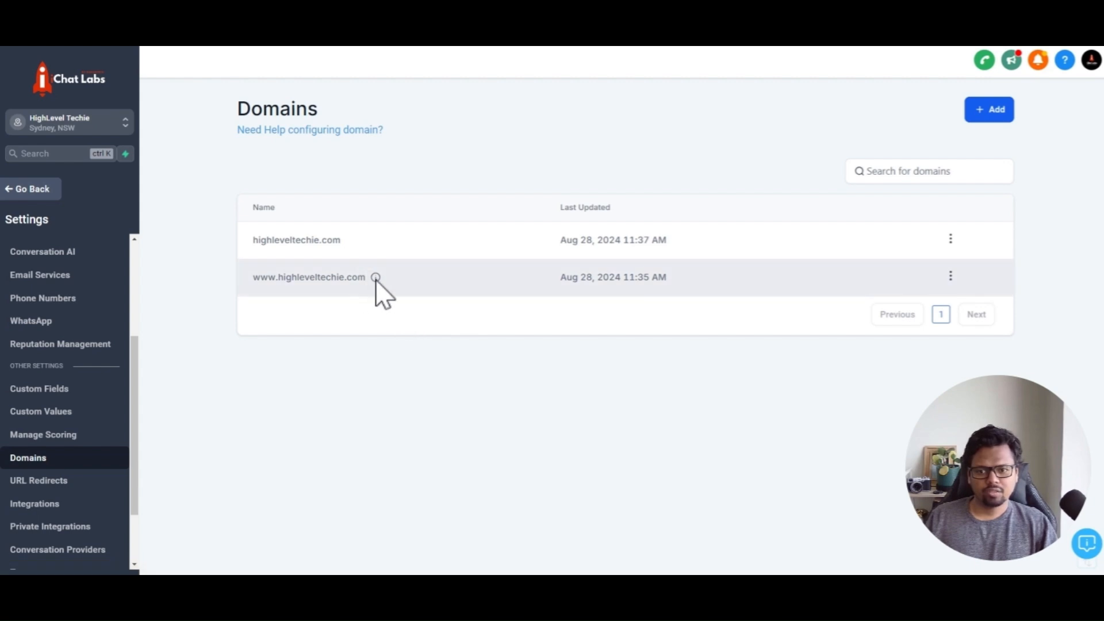
mouse_move(376, 281)
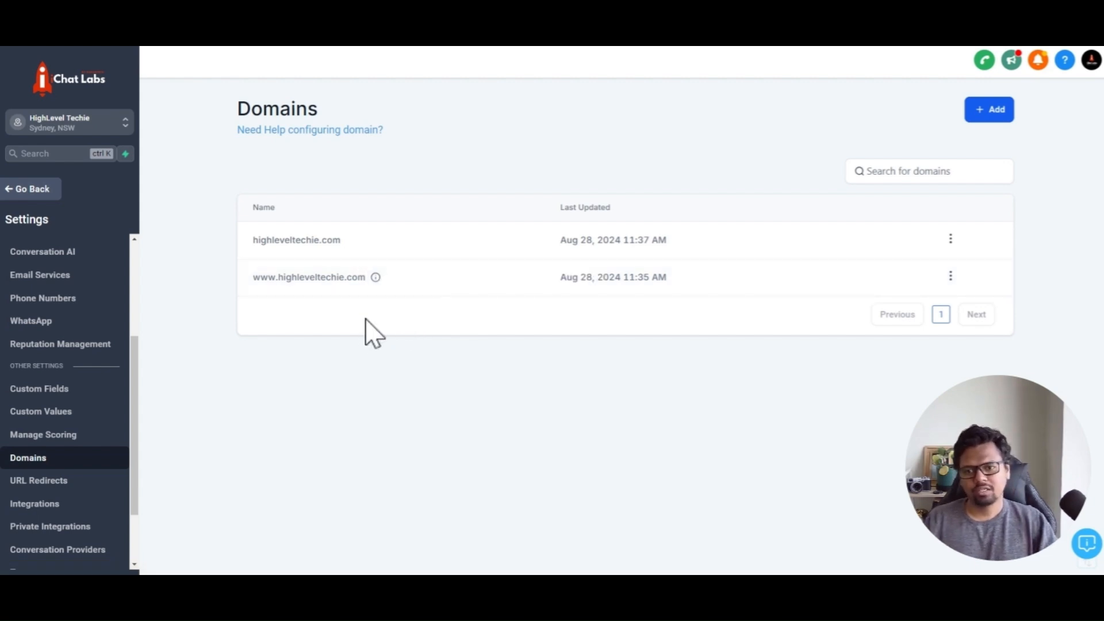
left_click_drag(247, 243, 333, 248)
right_click(305, 247)
left_click(342, 284)
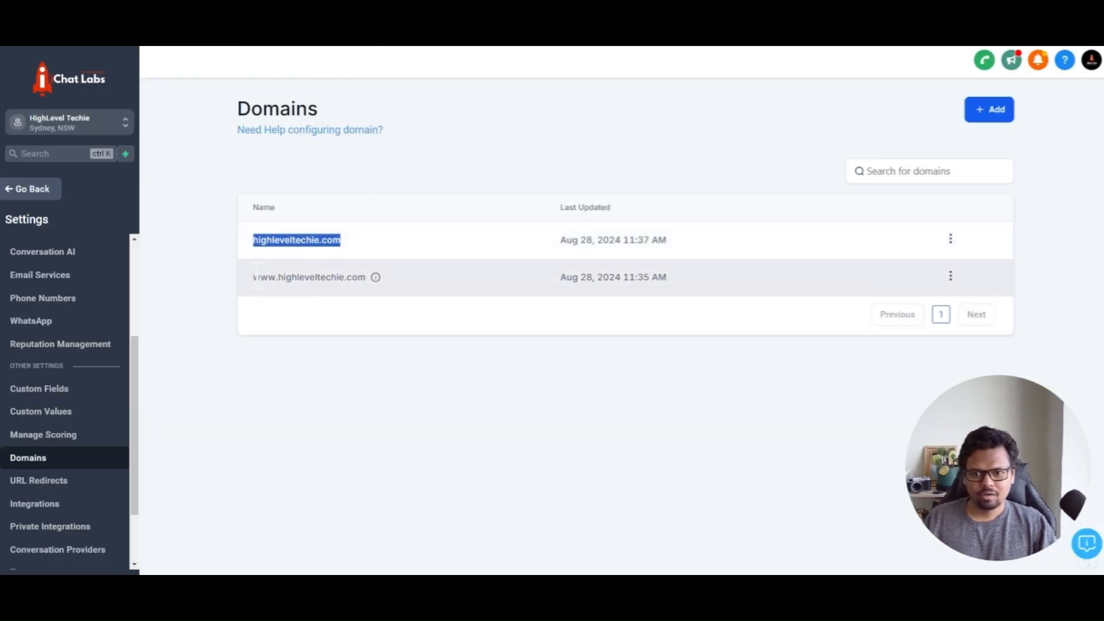
left_click_drag(255, 276, 366, 276)
right_click(345, 280)
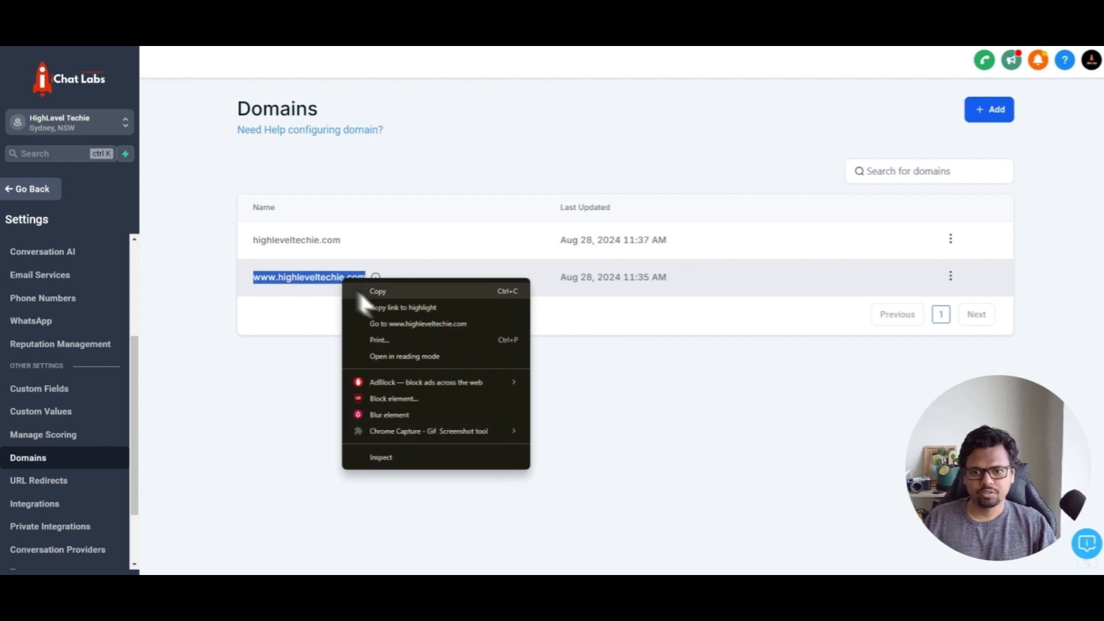
left_click(391, 322)
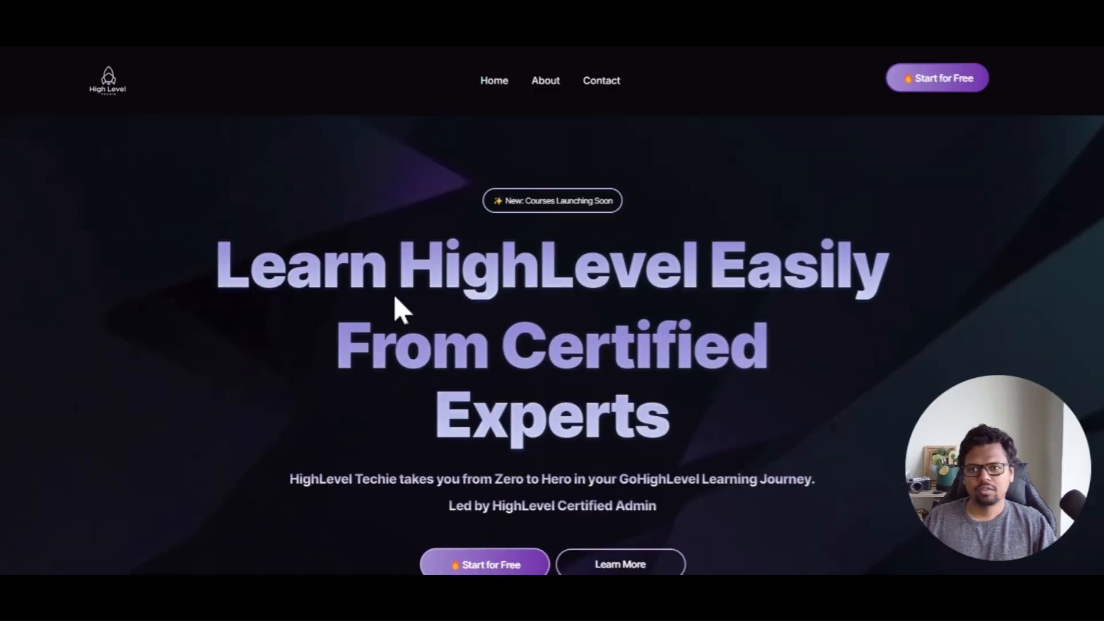